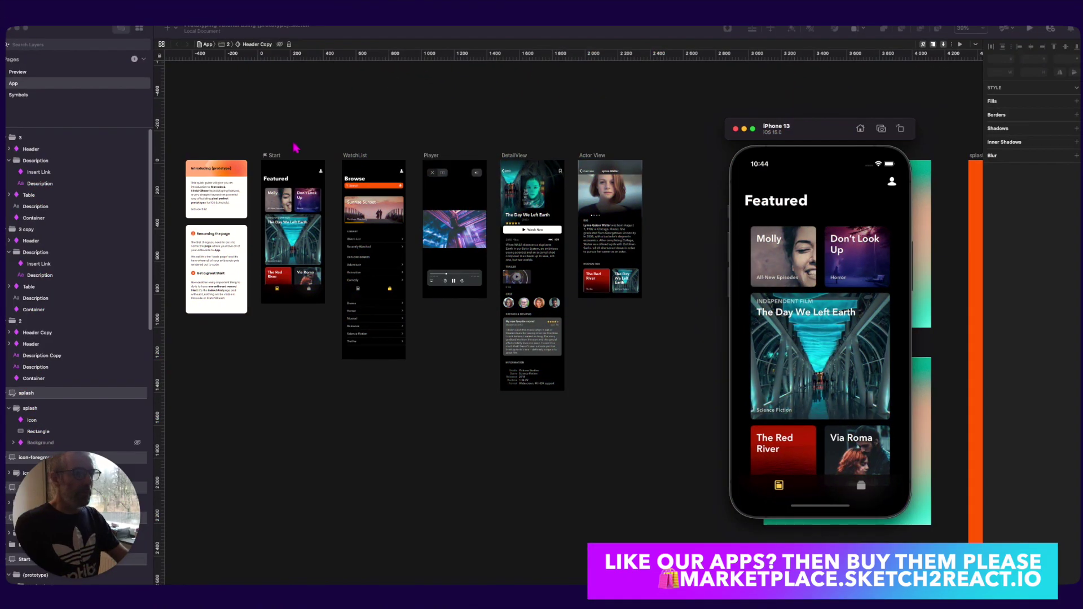
# Switch to the Sketch document and examine the Start artboard and its neighbouring app screens up close
pyautogui.click(290, 137)
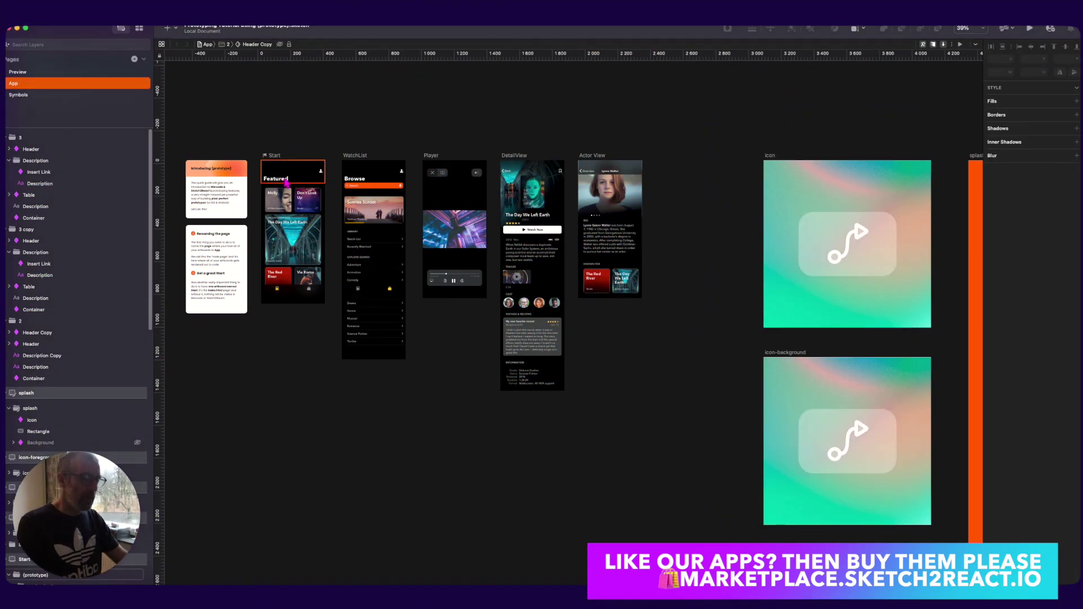
pyautogui.press('super+plus')
pyautogui.hscroll(1, 384, 193)
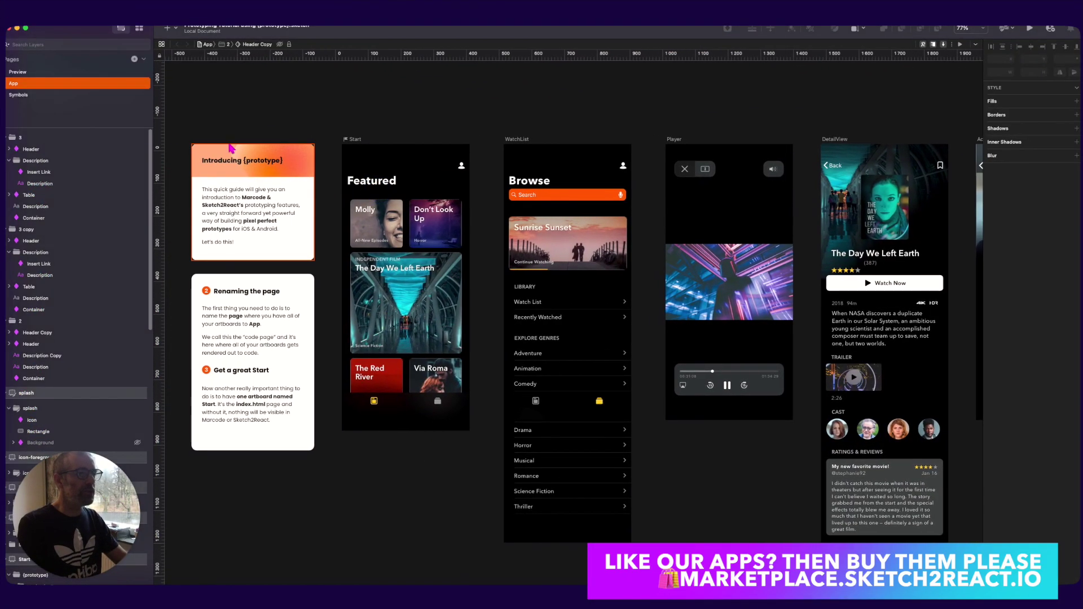
pyautogui.click(351, 139)
pyautogui.click(323, 131)
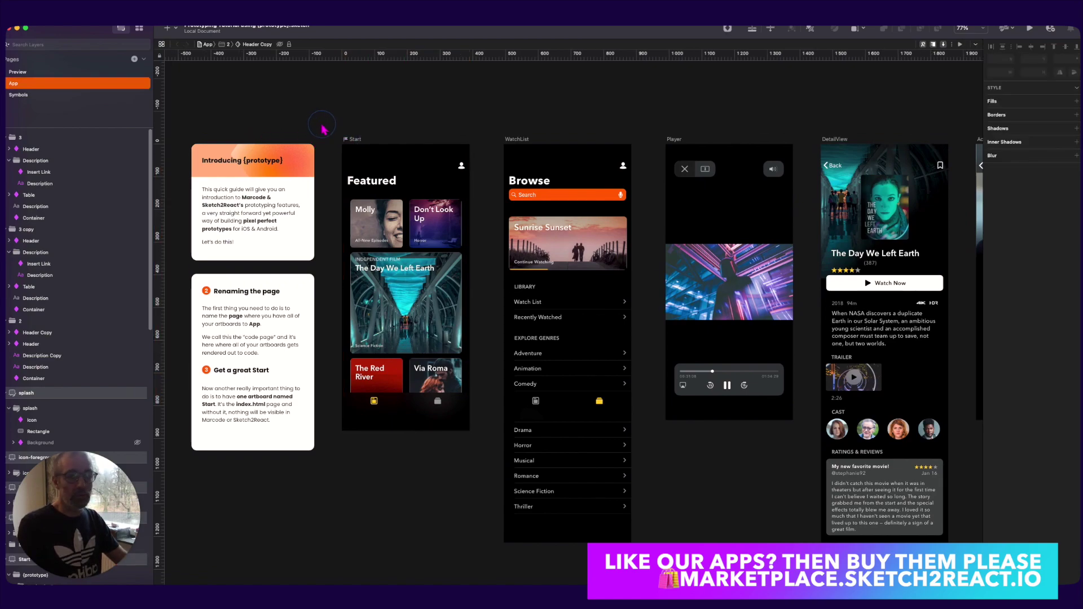
pyautogui.click(355, 138)
pyautogui.click(354, 131)
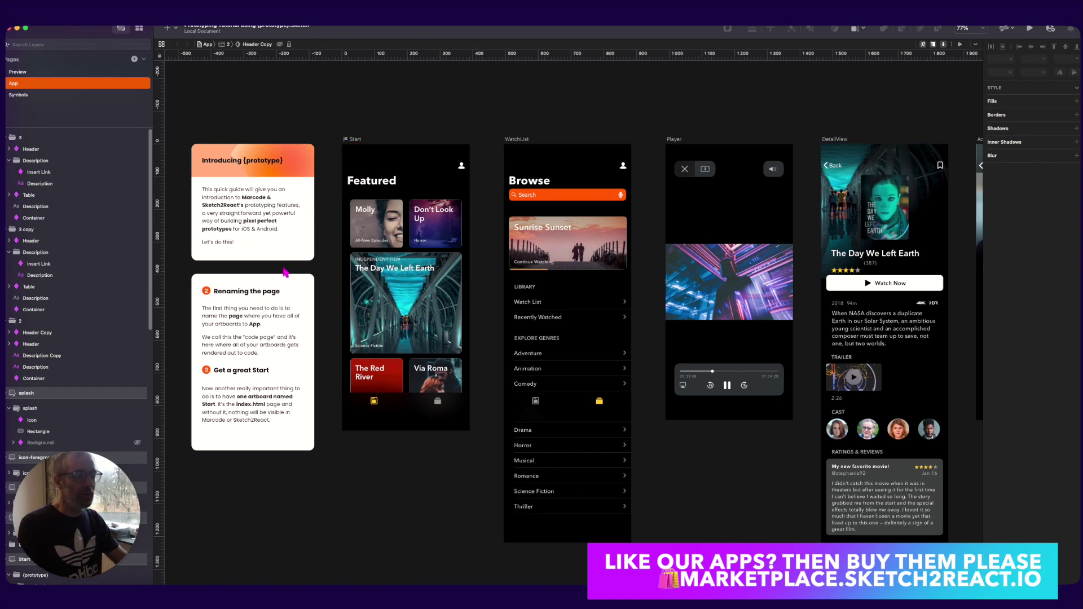
# Inspect the header and thumbnail groups on the Start artboard, ending with the header group selected
pyautogui.click(402, 179)
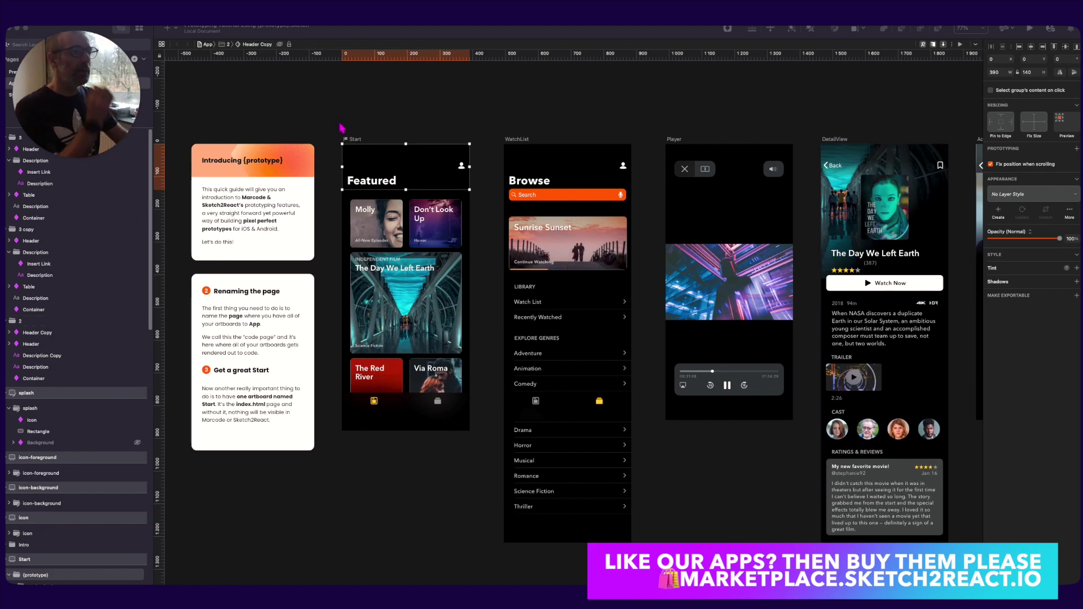
pyautogui.click(421, 225)
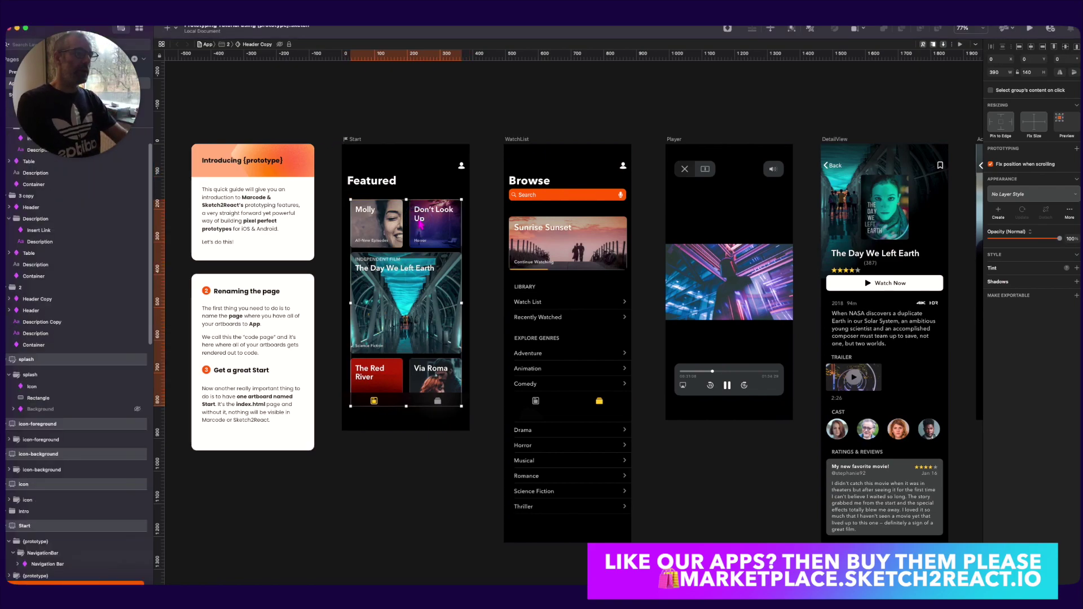
pyautogui.click(331, 123)
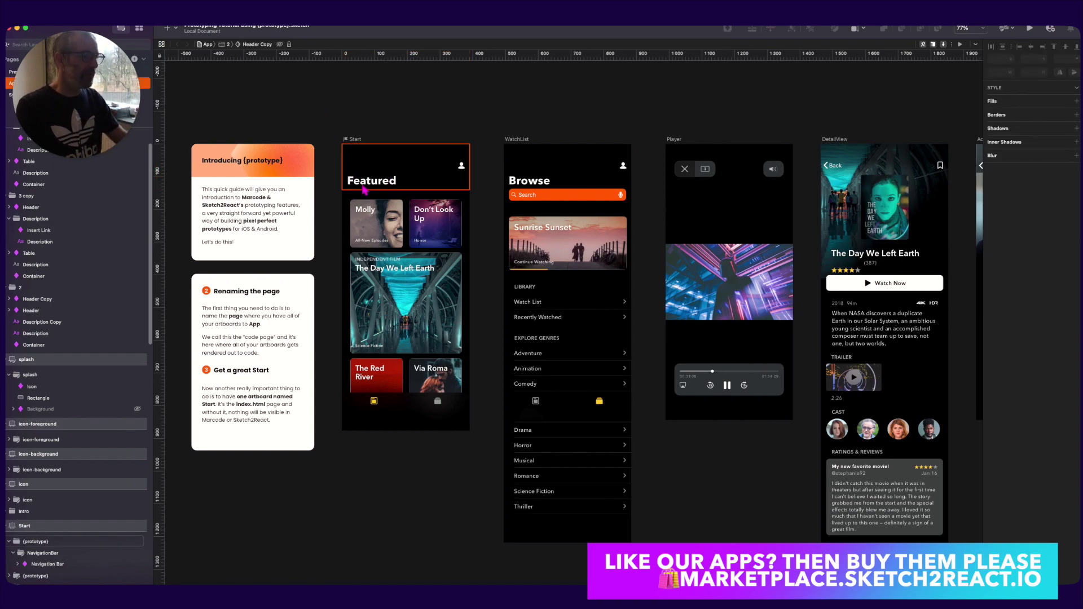
pyautogui.click(390, 173)
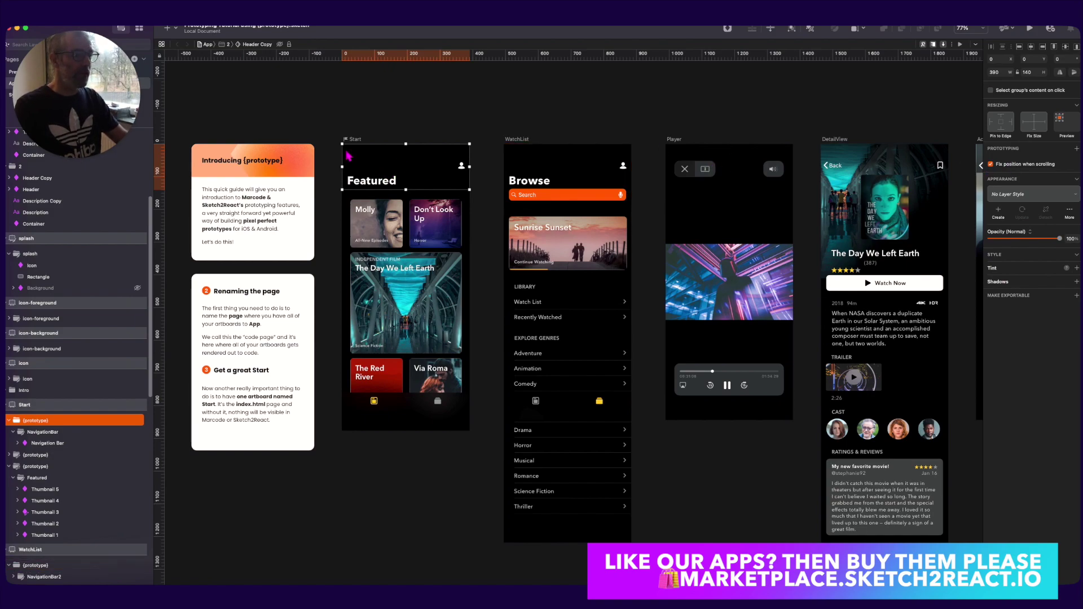
# Switch to the iPhone 13 Simulator, return to the phone's home screen and relaunch the prototype app
pyautogui.press('super+Tab')
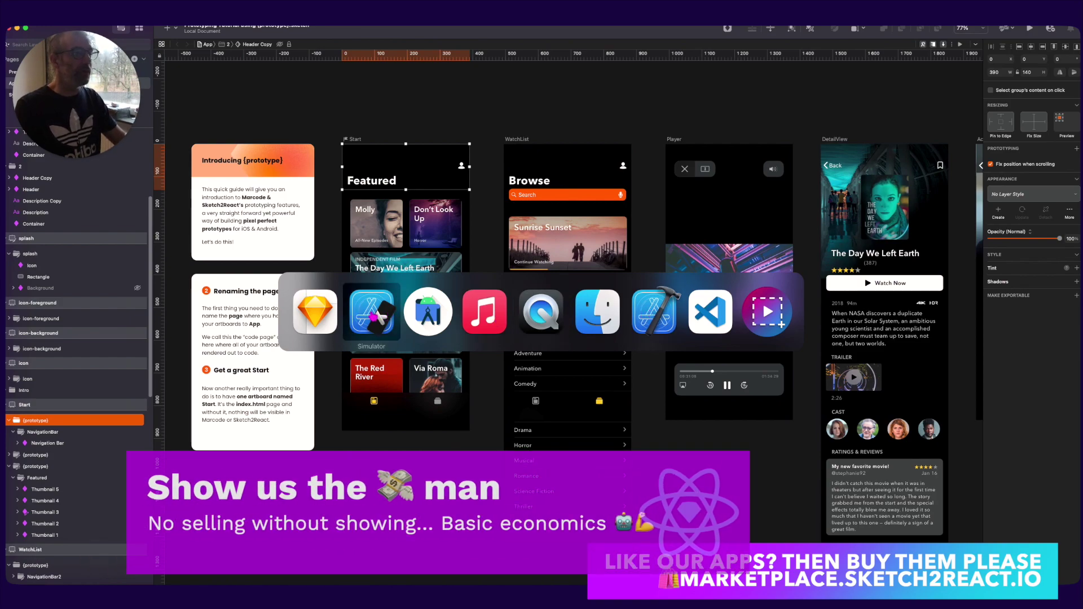
pyautogui.click(375, 322)
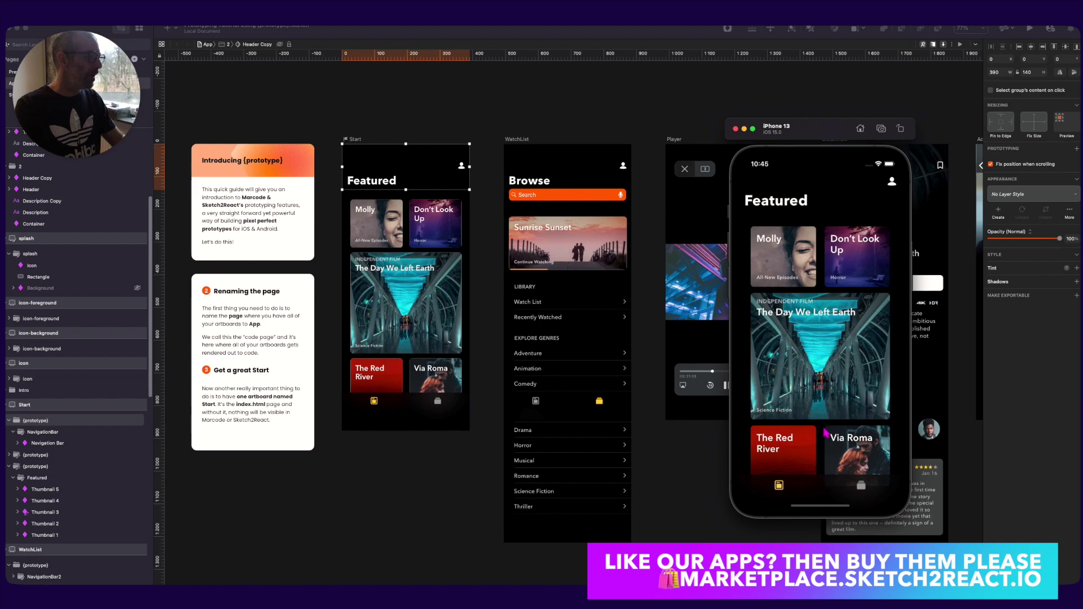
pyautogui.moveTo(824, 510); pyautogui.dragTo(823, 453)
pyautogui.moveTo(821, 498); pyautogui.dragTo(807, 236)
pyautogui.moveTo(806, 308); pyautogui.dragTo(801, 236)
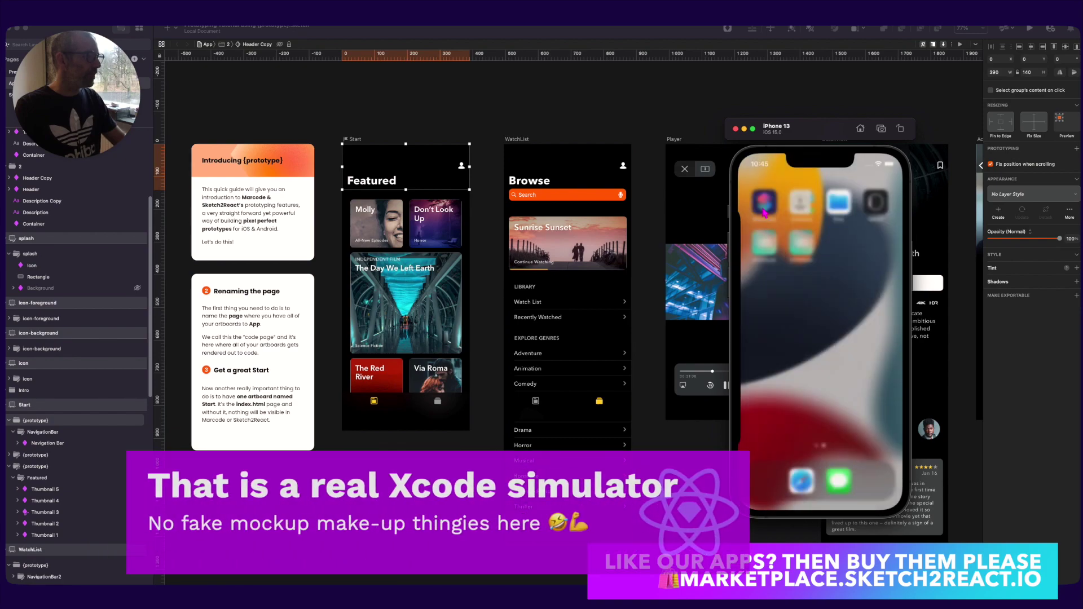
pyautogui.click(802, 241)
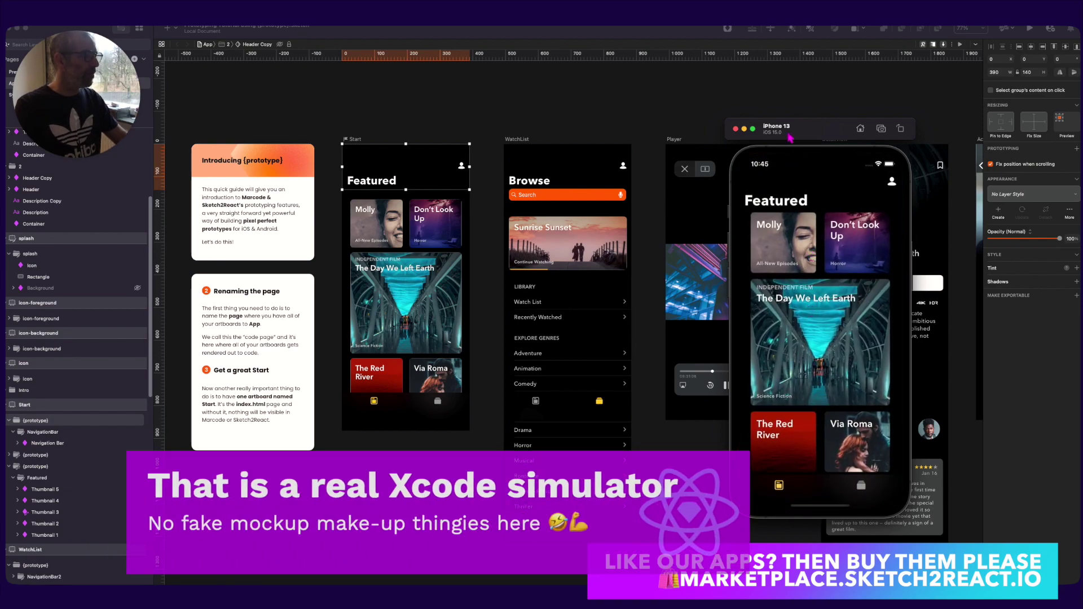
# Test scrolling on the prototype's Featured page, then on its Browse page beneath the fixed header
pyautogui.moveTo(818, 372); pyautogui.dragTo(822, 325)
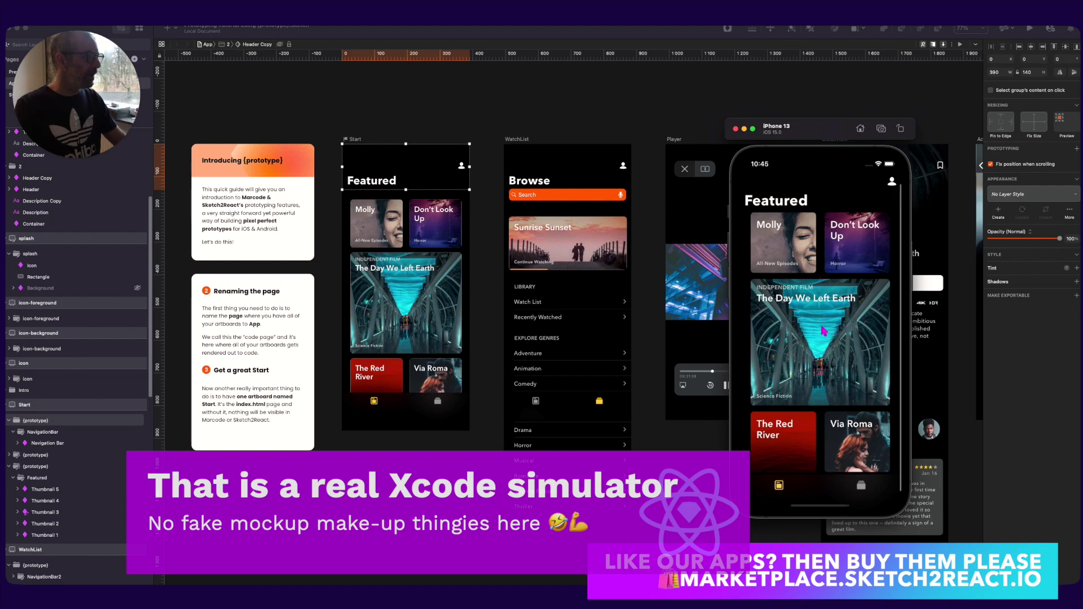
pyautogui.click(823, 332)
pyautogui.click(759, 183)
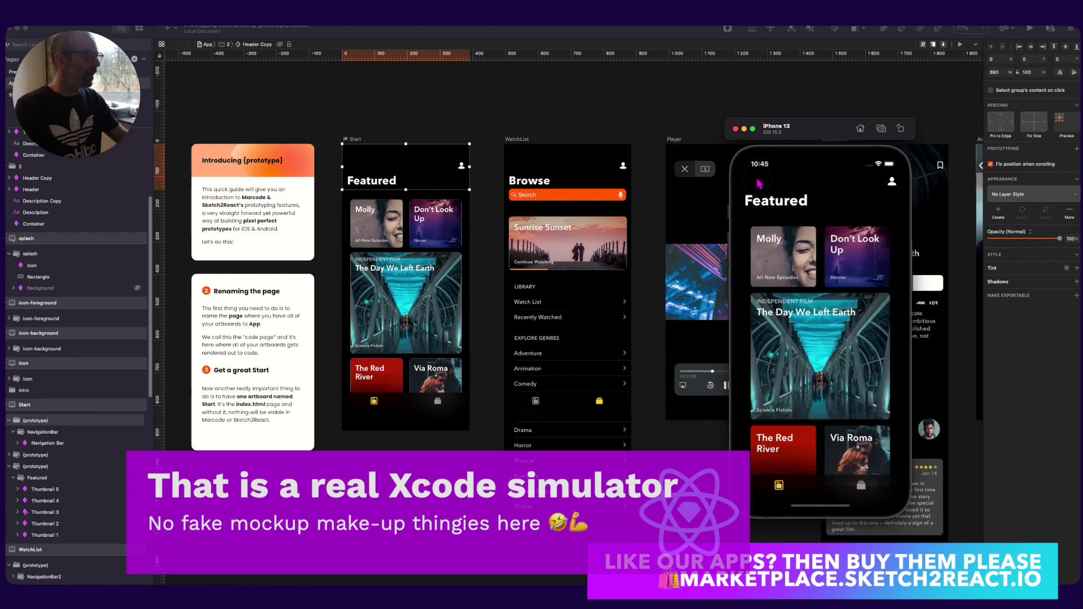
pyautogui.click(861, 485)
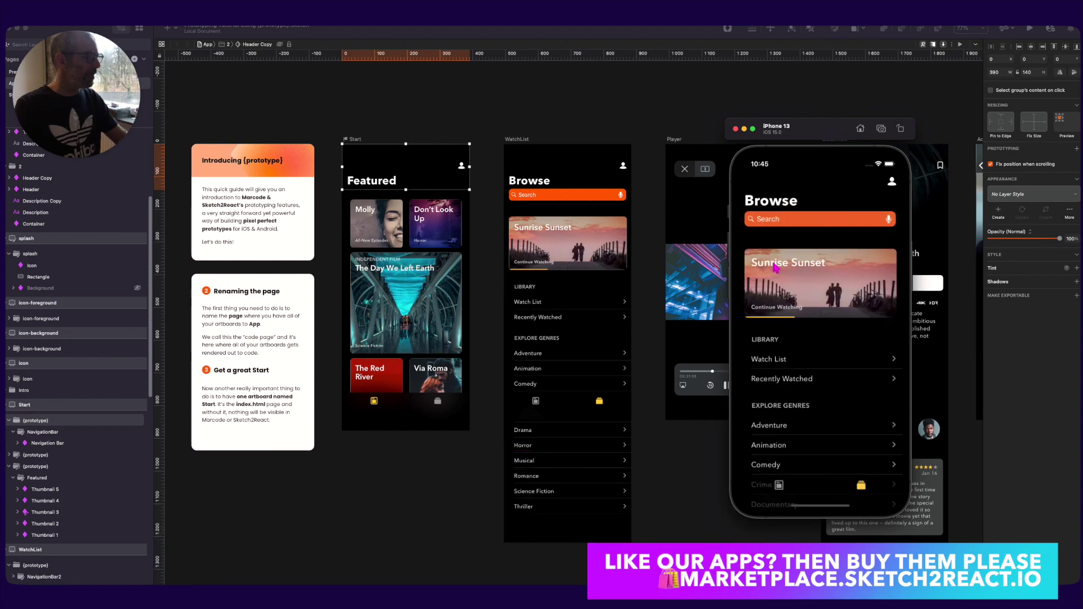
pyautogui.moveTo(811, 366); pyautogui.dragTo(796, 279)
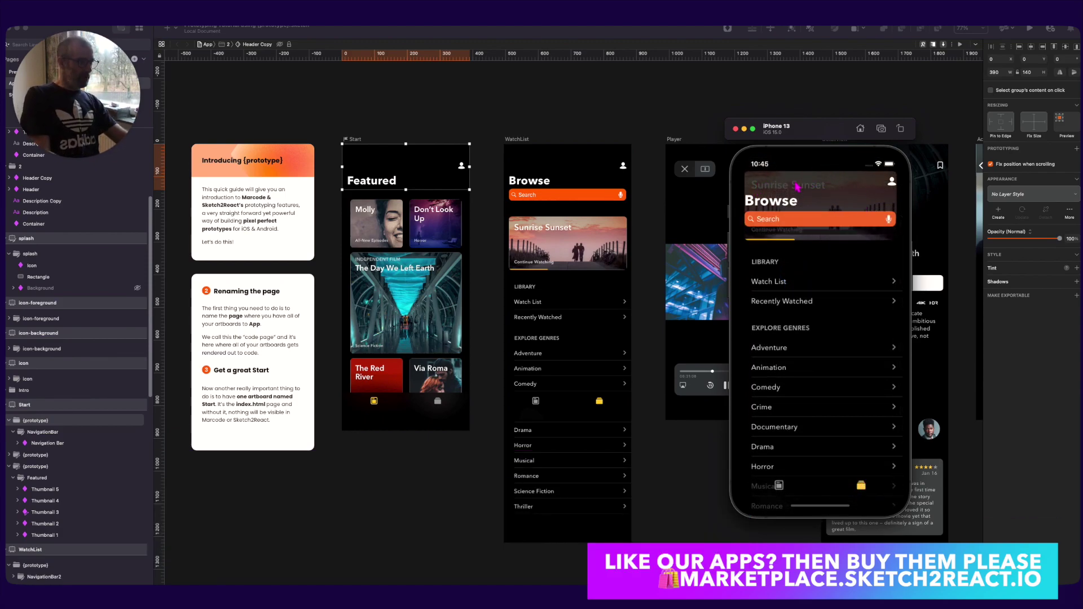
pyautogui.moveTo(826, 338); pyautogui.dragTo(826, 315)
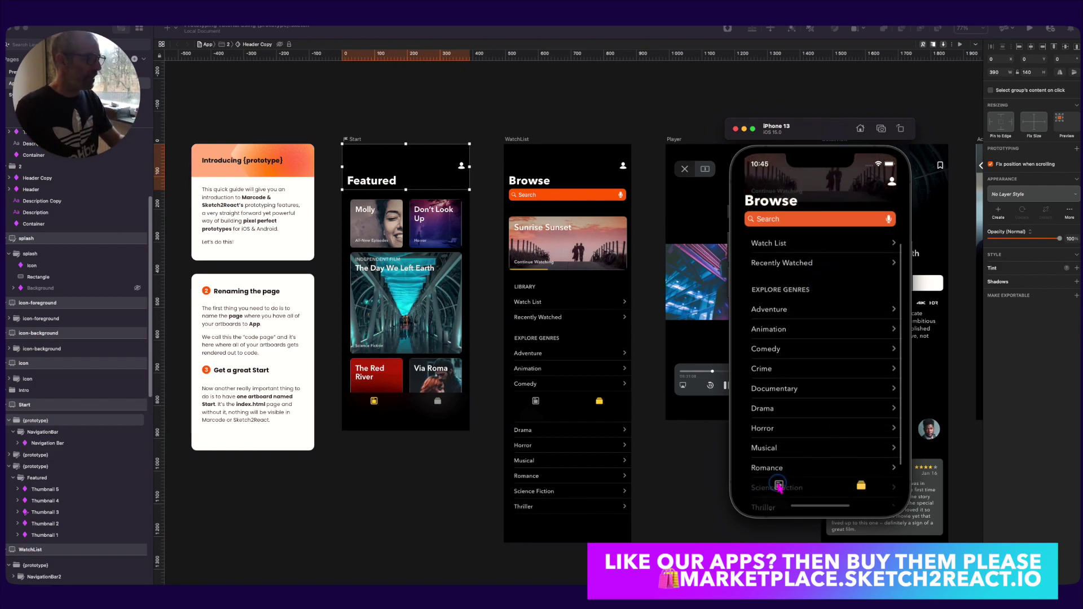
# Test the prototype's flow from Featured into The Day We Left Earth details and the player, then back to Featured
pyautogui.click(779, 486)
pyautogui.click(821, 337)
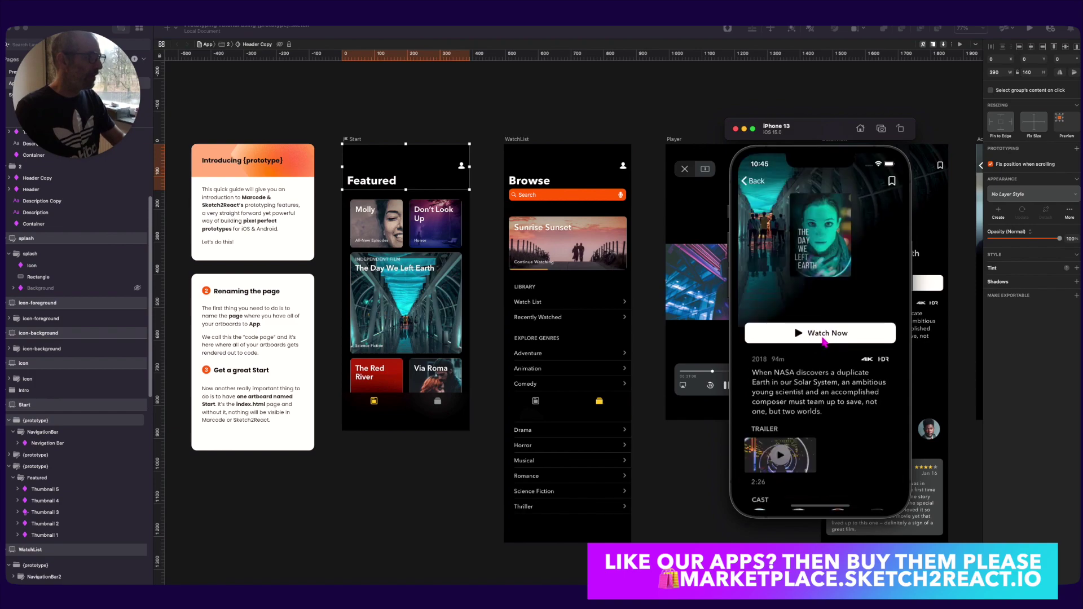
pyautogui.scroll(-5, 825, 344)
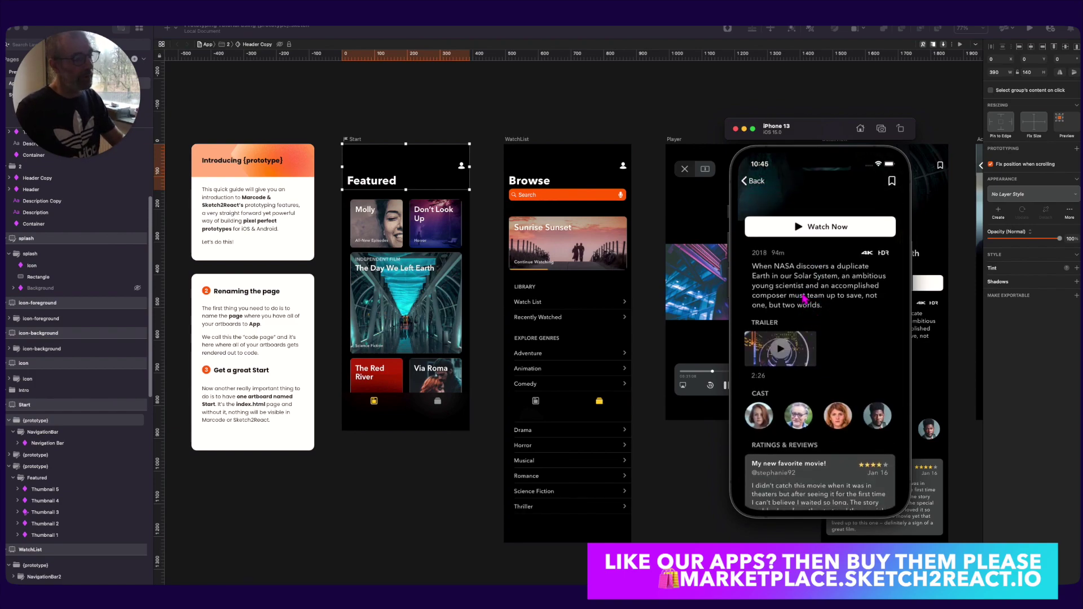
pyautogui.scroll(-2, 803, 297)
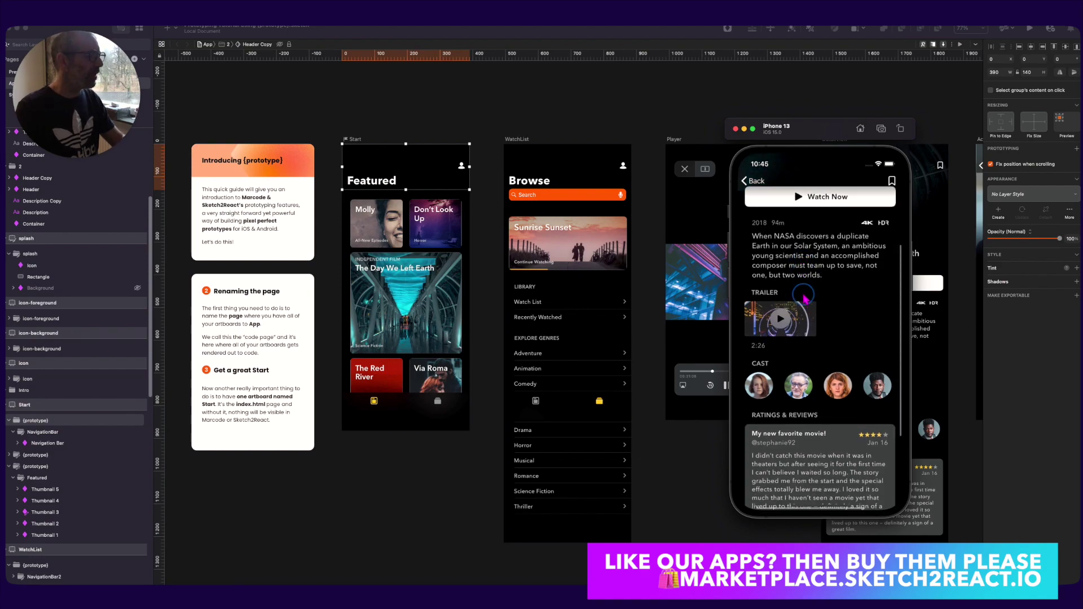
pyautogui.scroll(2, 804, 298)
pyautogui.click(795, 371)
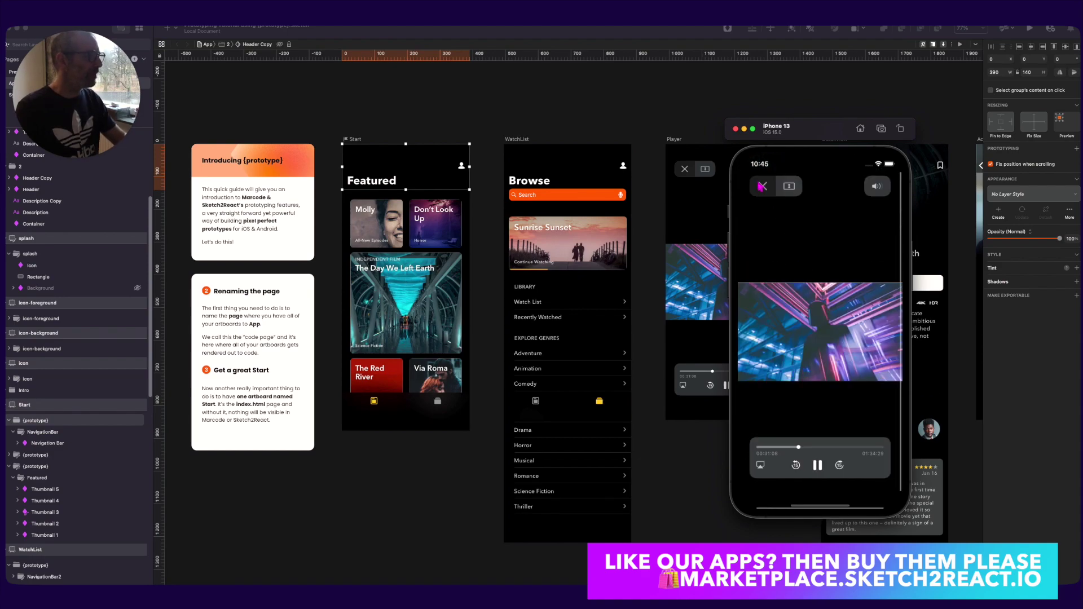
pyautogui.click(756, 182)
pyautogui.click(752, 182)
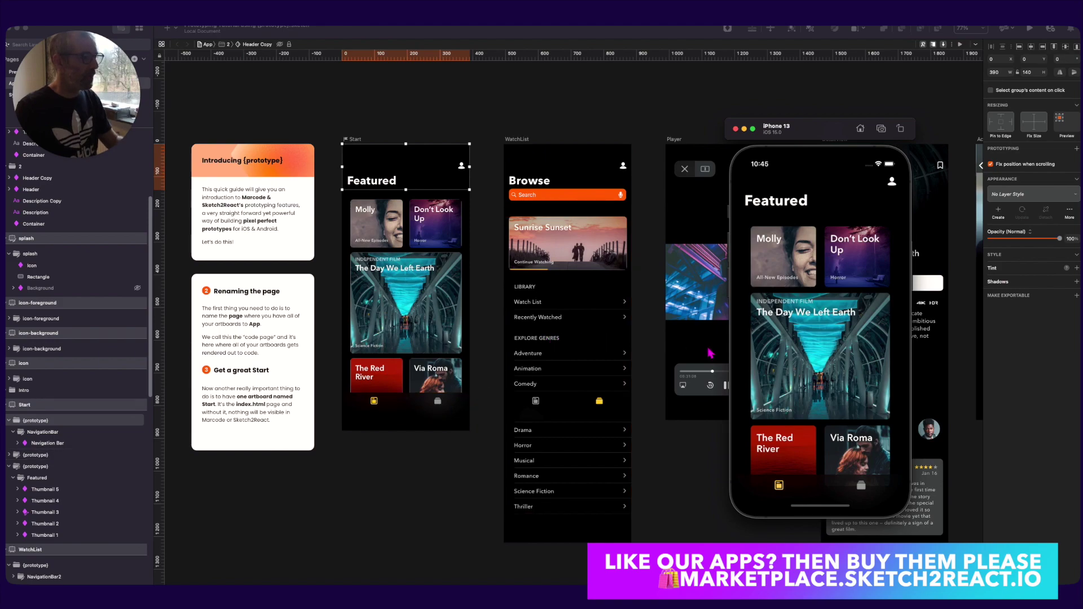
# Return to Sketch and select the tab bar group on the Start artboard to inspect its prototyping settings
pyautogui.click(565, 104)
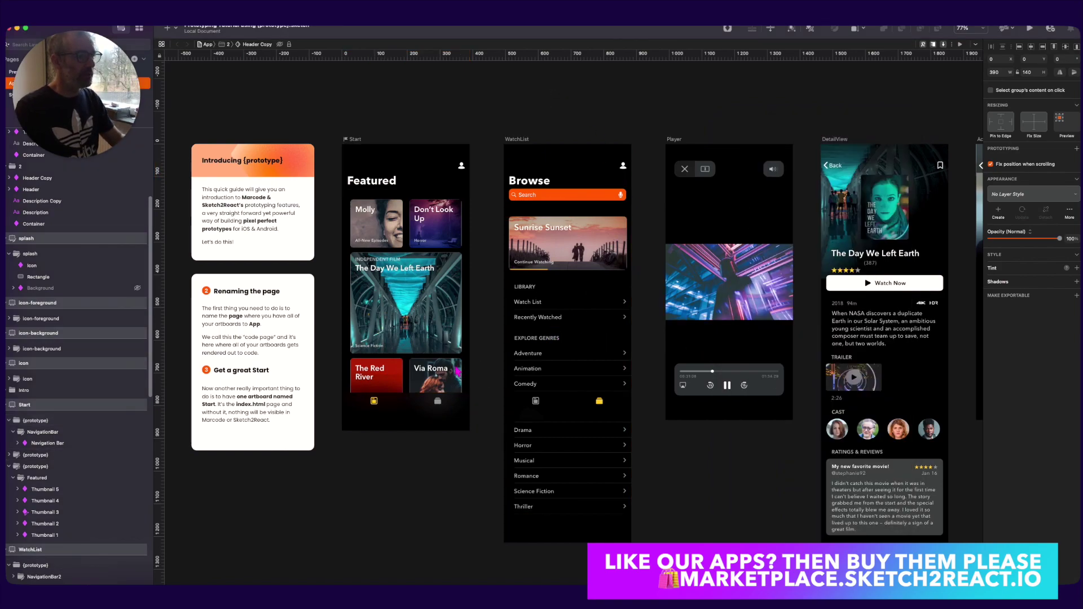
pyautogui.click(451, 407)
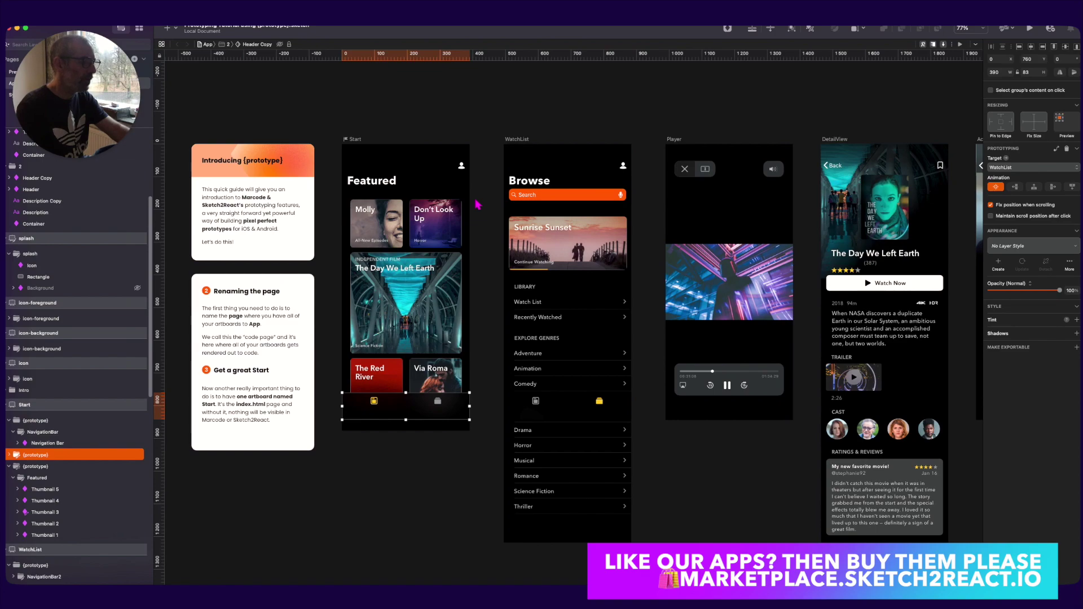
# Switch to Finder and open the PrototypingTutorial folder inside Sketch2ReactBuilds in a new window
pyautogui.press('super+Tab')
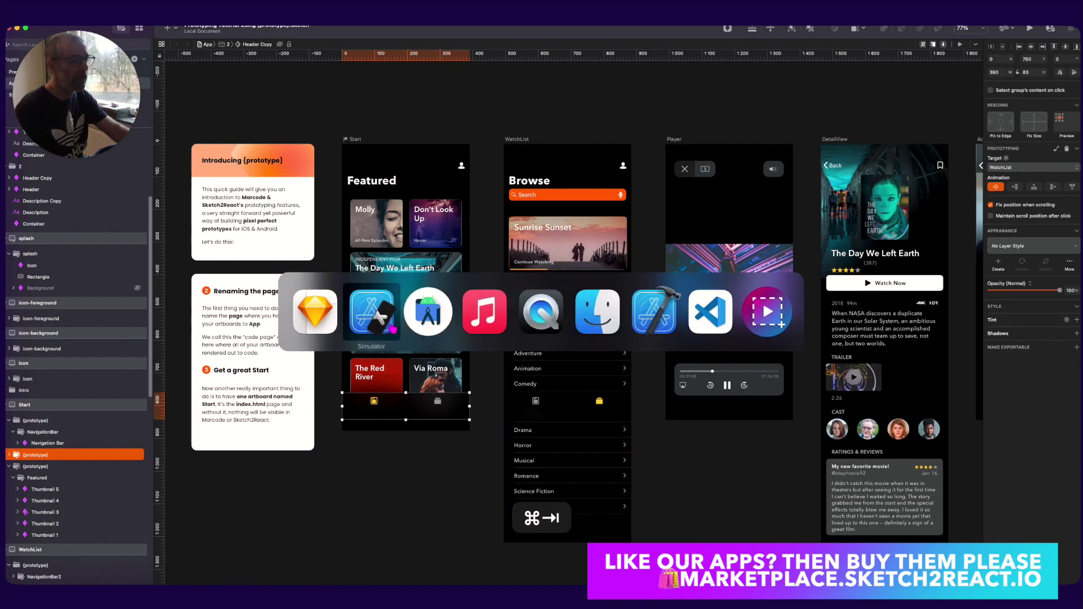
pyautogui.click(603, 311)
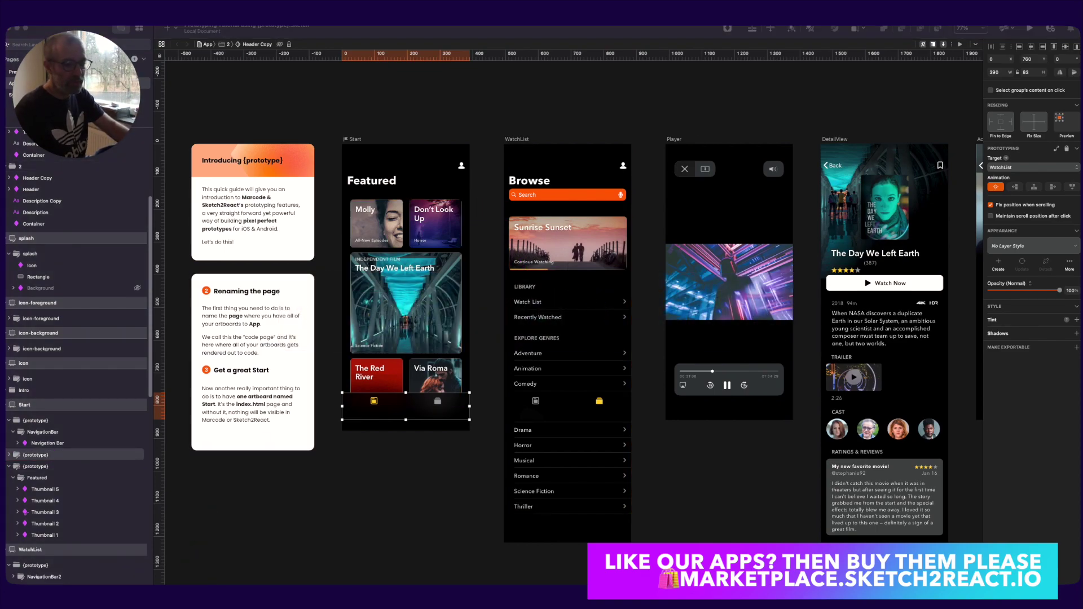
pyautogui.press('super+n')
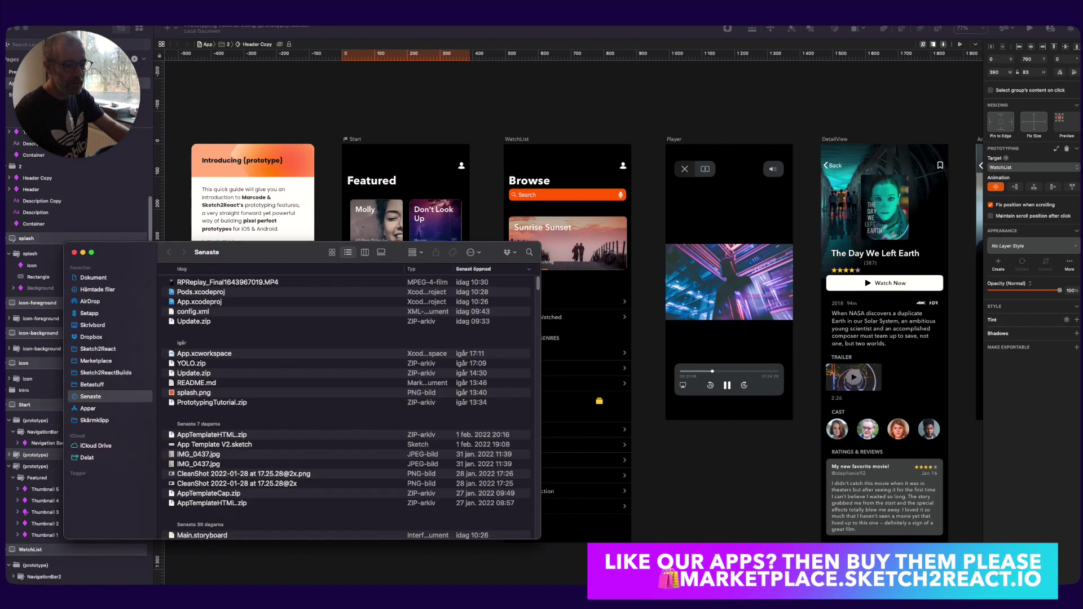
pyautogui.moveTo(262, 261); pyautogui.dragTo(503, 204)
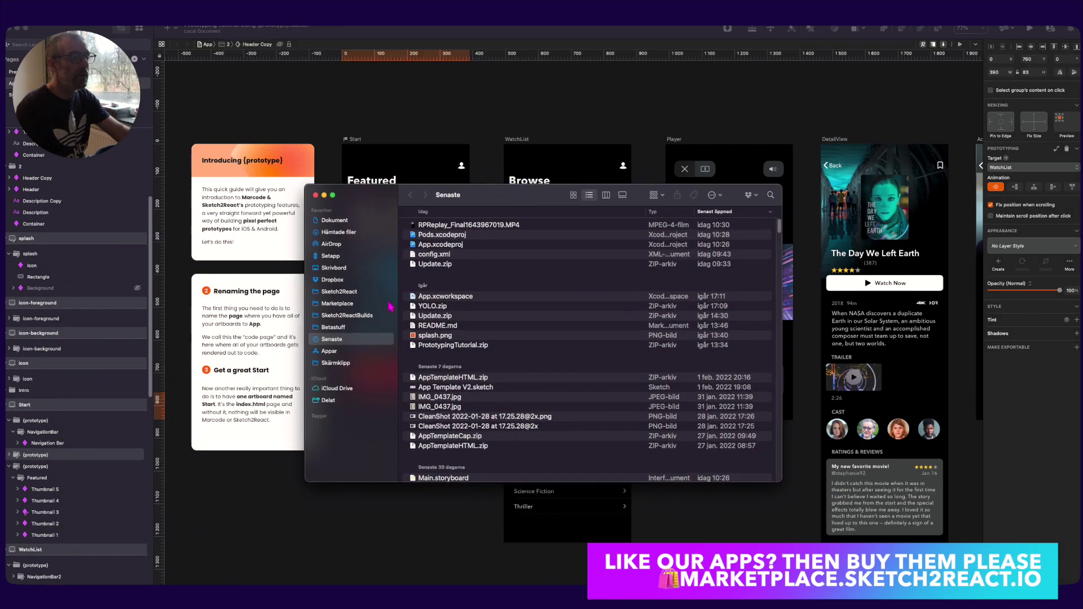
pyautogui.click(359, 316)
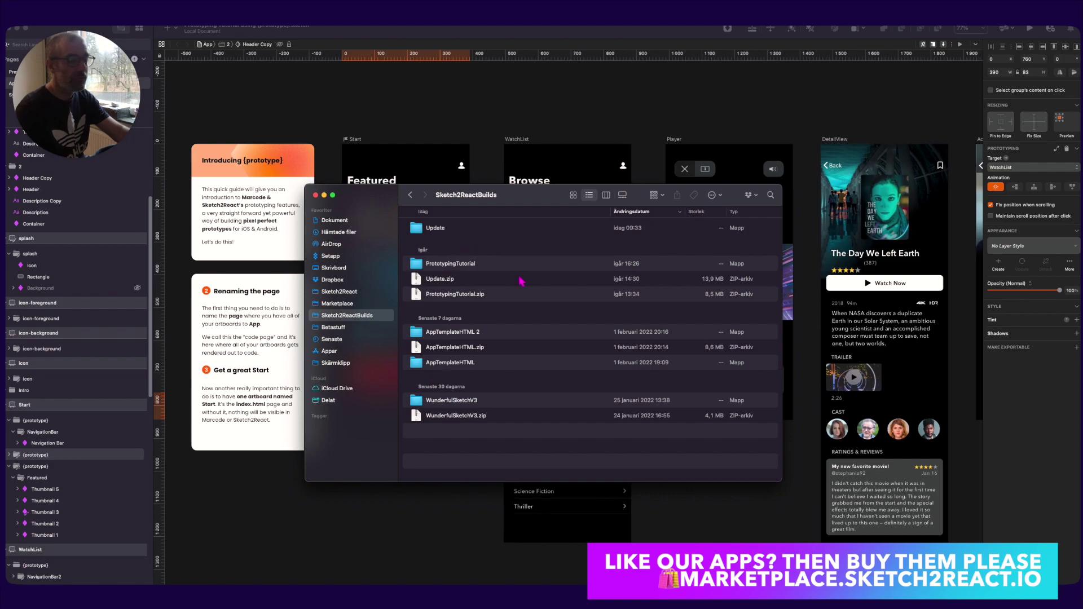
pyautogui.click(451, 263)
pyautogui.doubleClick(433, 265)
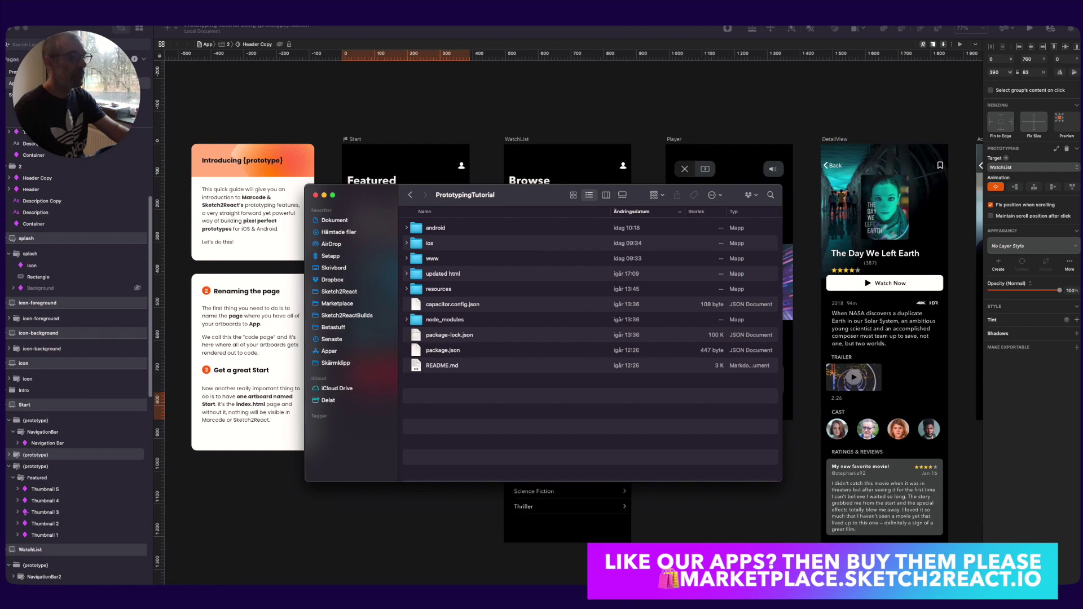
# Switch to Visual Studio Code, collapse the resources folder and open README.md to read the installation instructions
pyautogui.press('super+Tab')
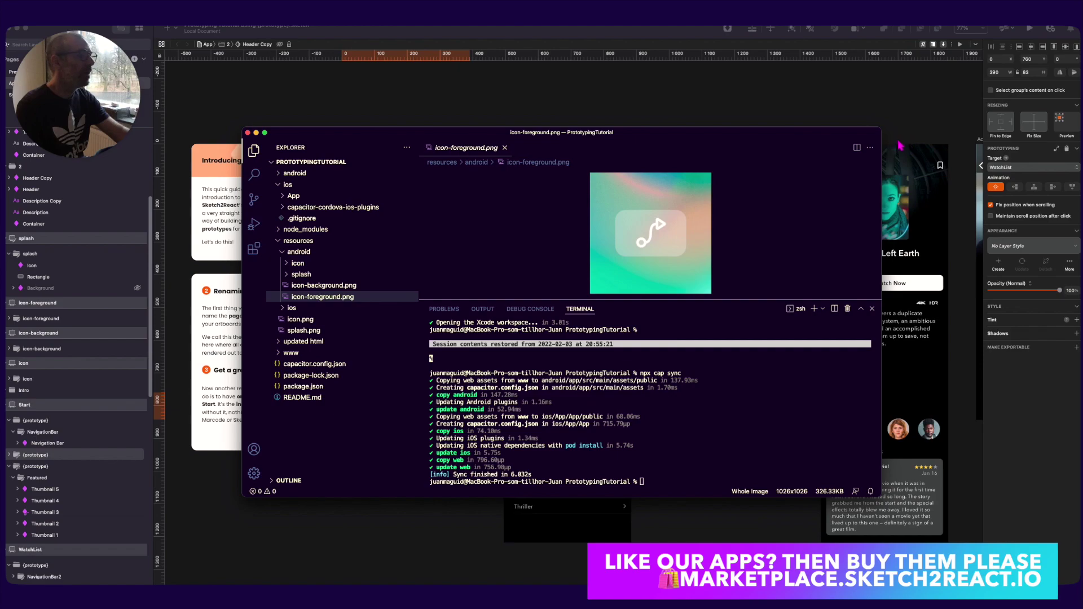
pyautogui.moveTo(878, 134); pyautogui.dragTo(954, 83)
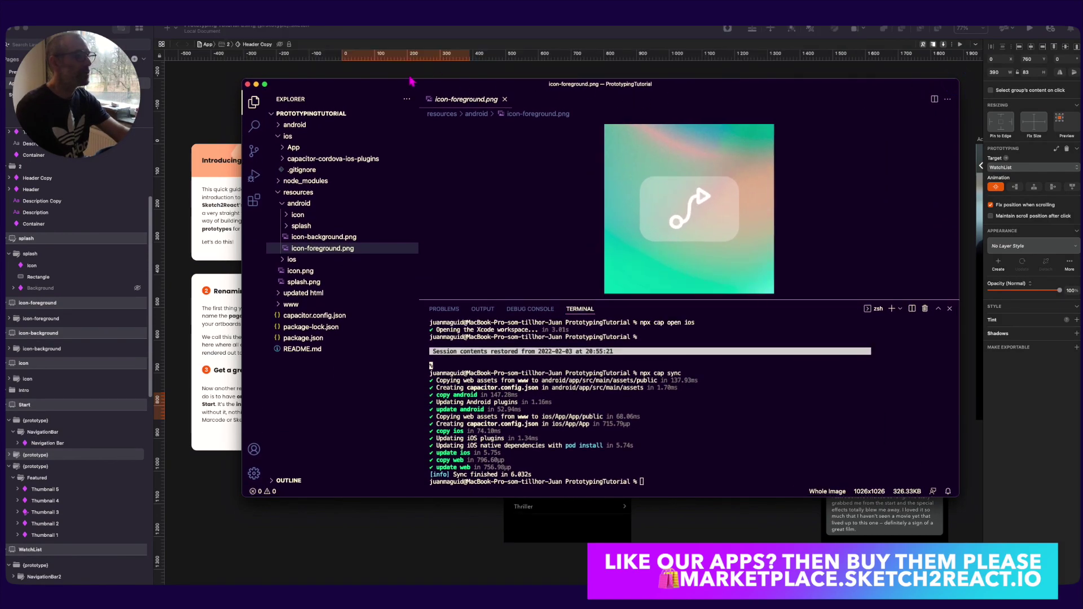
pyautogui.moveTo(397, 89); pyautogui.dragTo(374, 108)
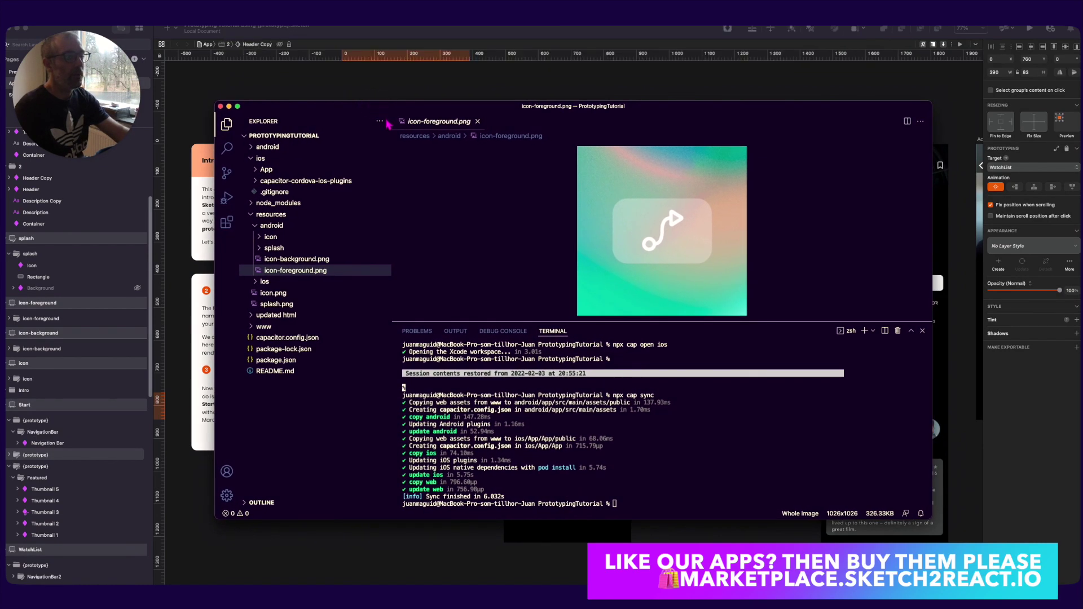
pyautogui.click(253, 216)
pyautogui.click(279, 281)
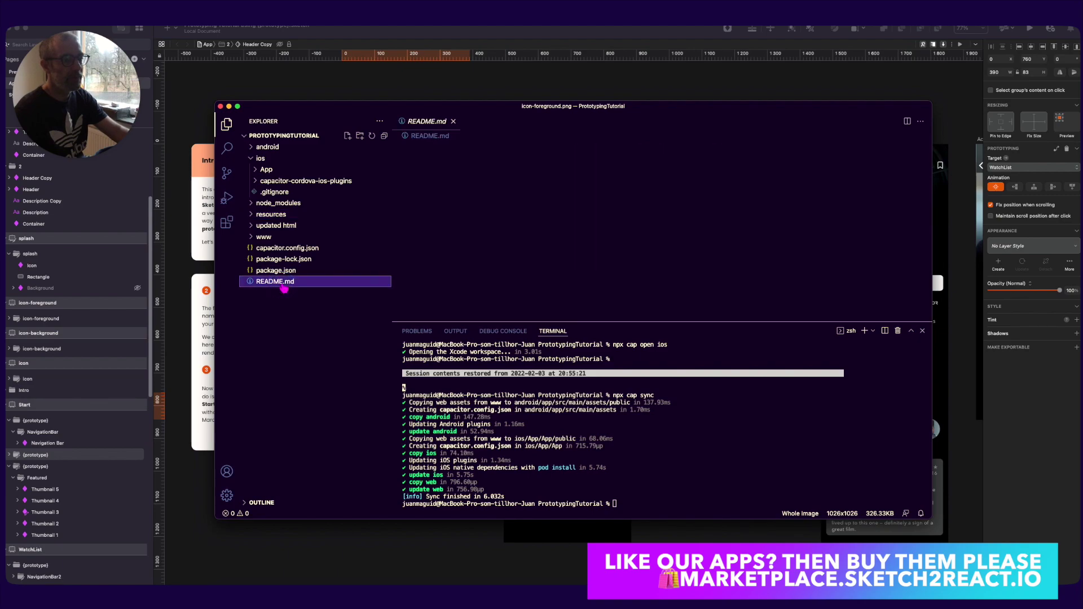
pyautogui.scroll(10, 530, 273)
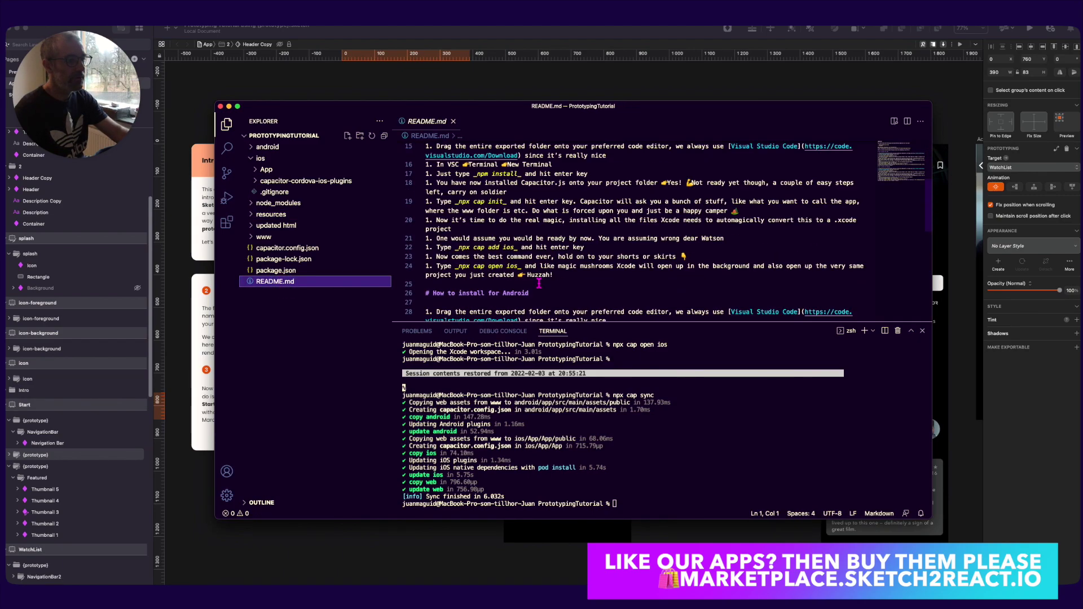
# Shrink the terminal area to reveal more of the Android installation instructions in README.md
pyautogui.scroll(-2, 538, 284)
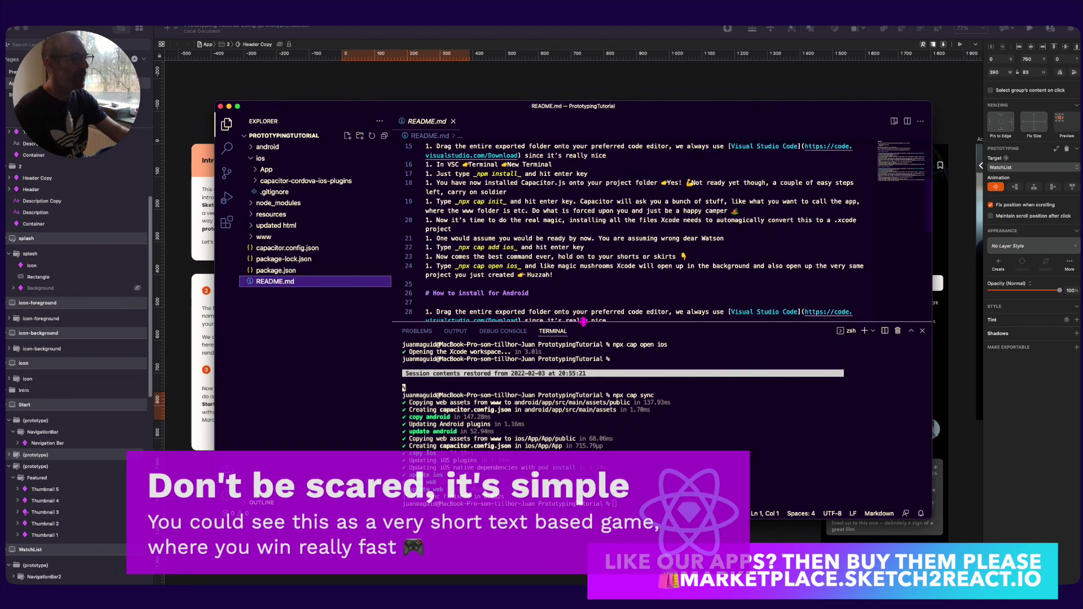
pyautogui.moveTo(585, 321); pyautogui.dragTo(538, 362)
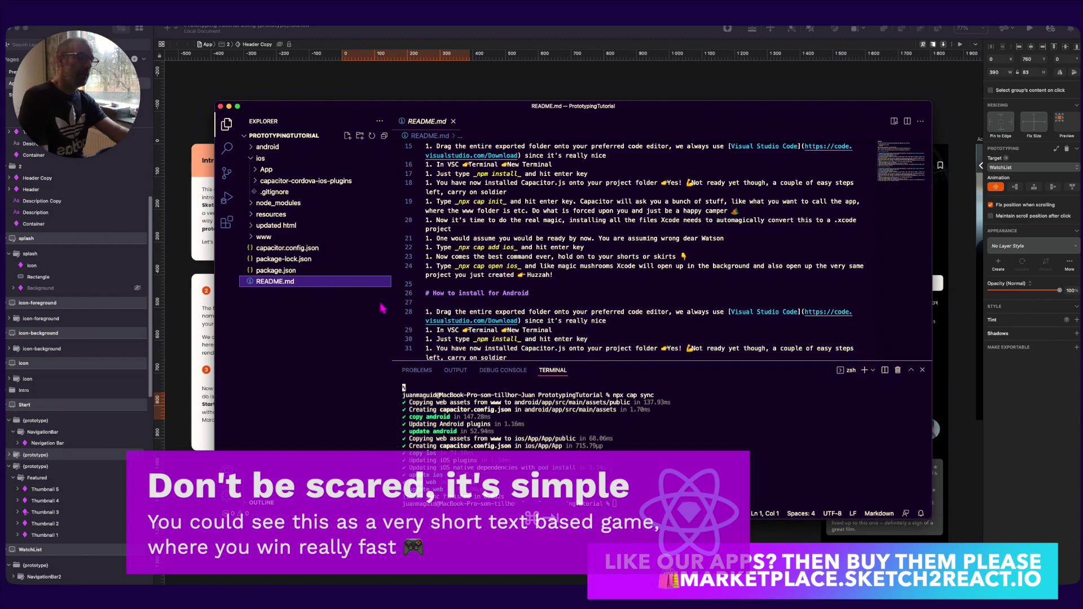
# Switch to Xcode to view the App target's signing settings and reposition its window
pyautogui.press('super+Tab')
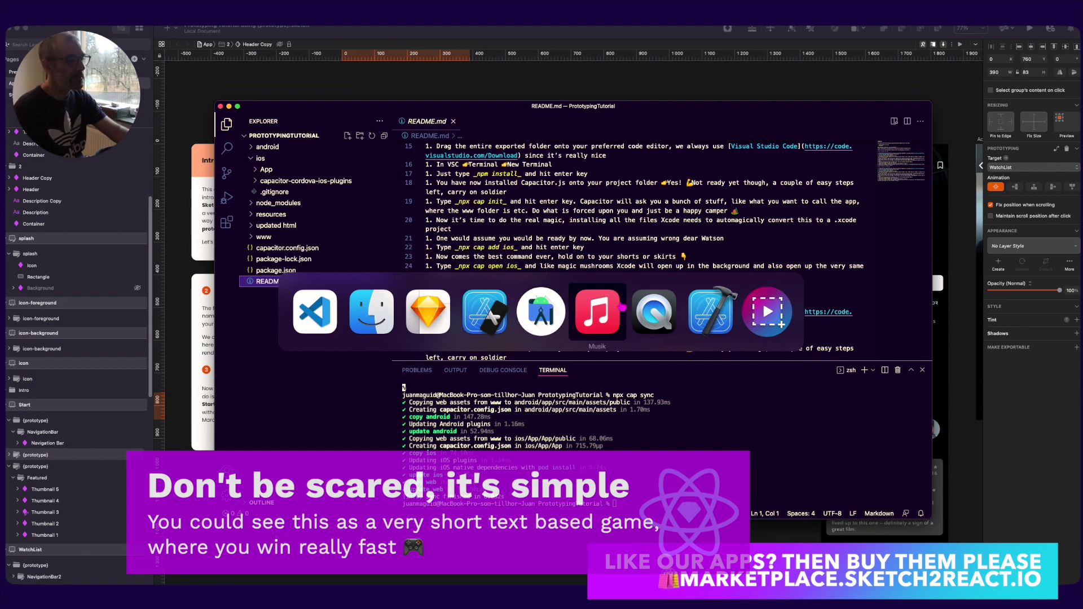
pyautogui.click(713, 315)
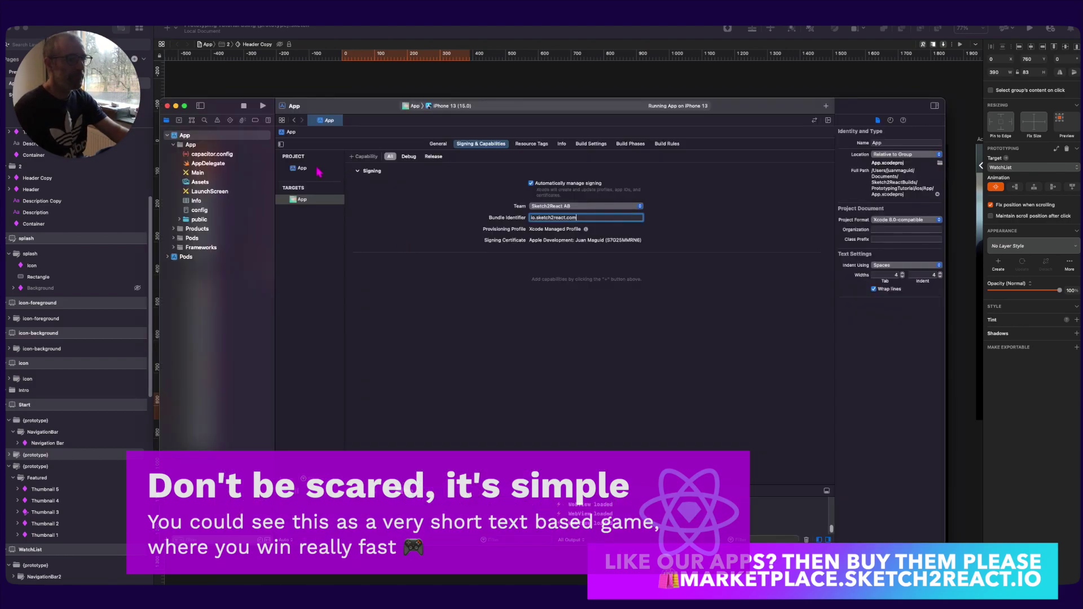
pyautogui.moveTo(313, 100); pyautogui.dragTo(282, 106)
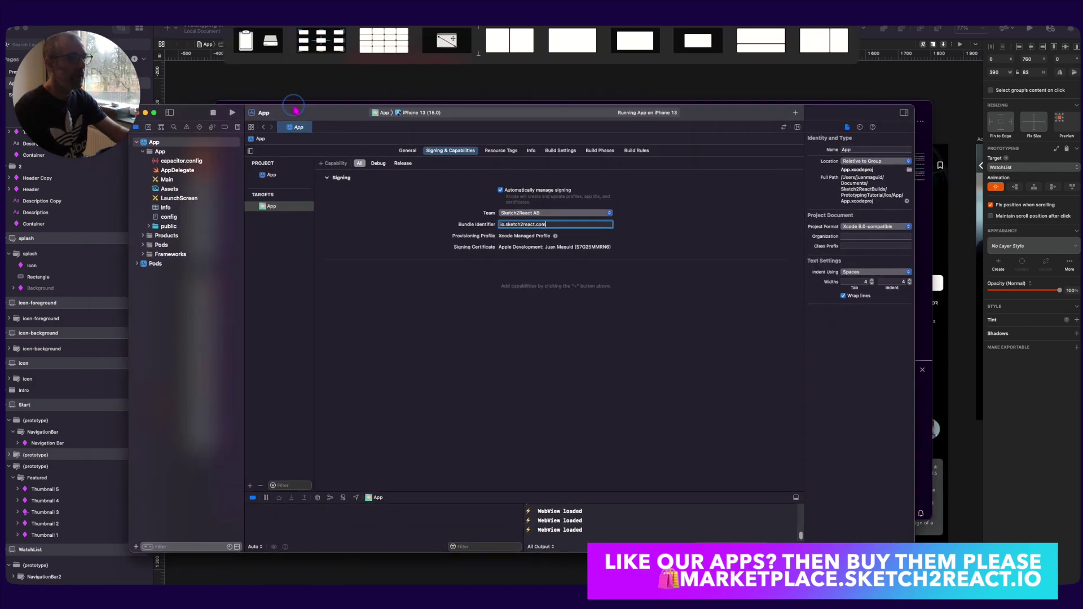
# Switch to Android Studio, detach the Emulator into its own floating window and show the Pixel 4 XL API 31 device
pyautogui.press('super+Tab')
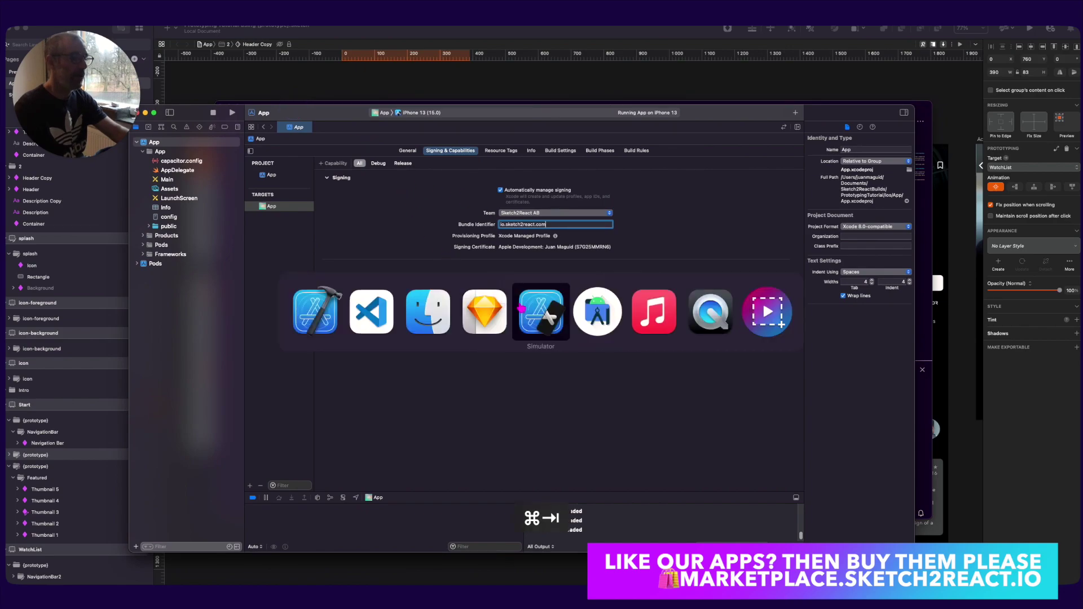
pyautogui.click(599, 322)
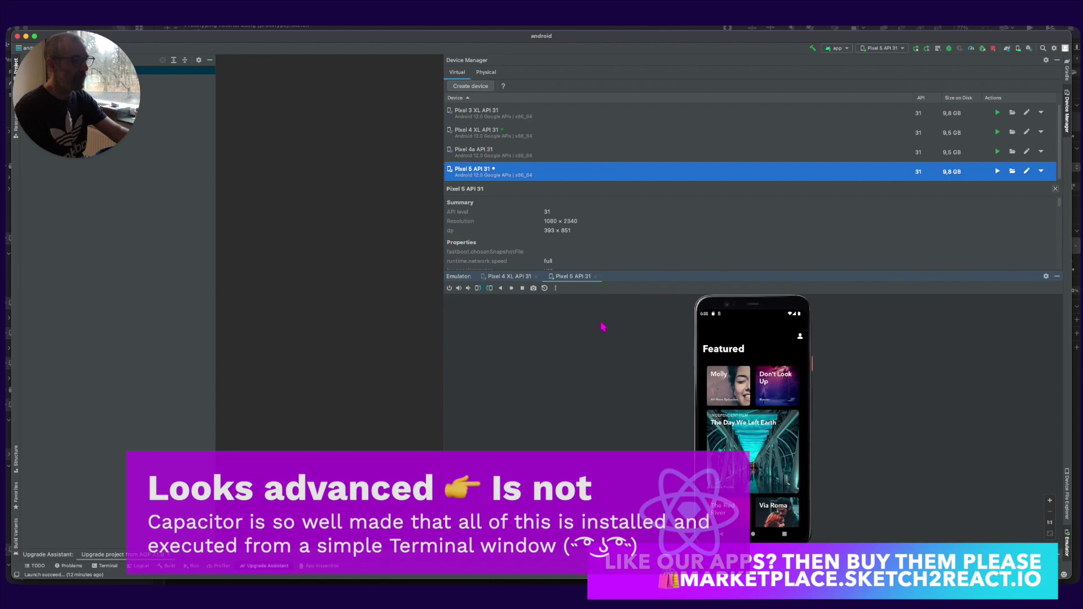
pyautogui.rightClick(573, 277)
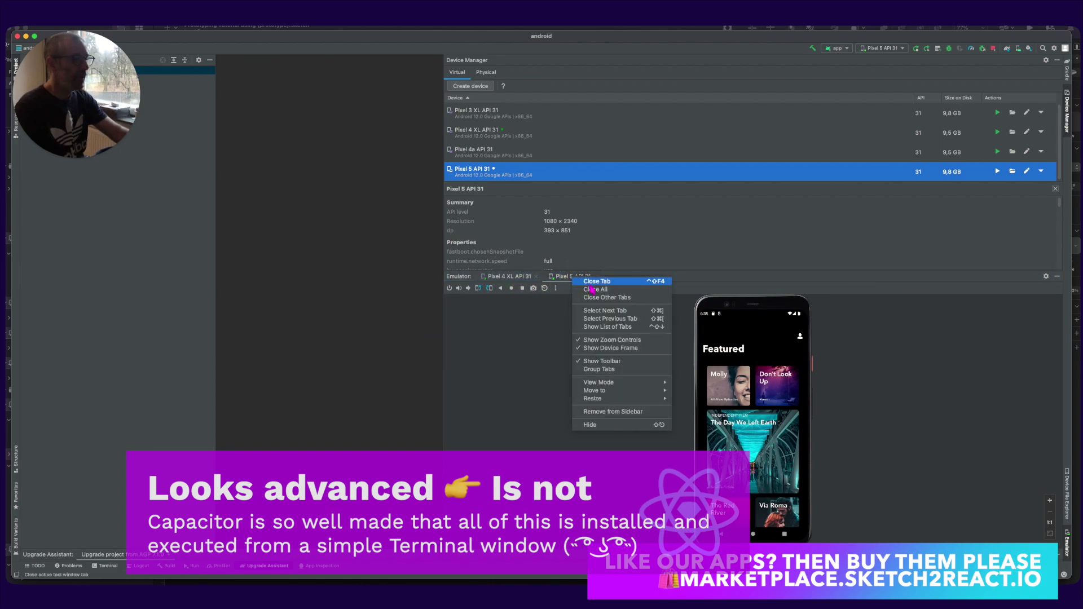
pyautogui.moveTo(623, 385)
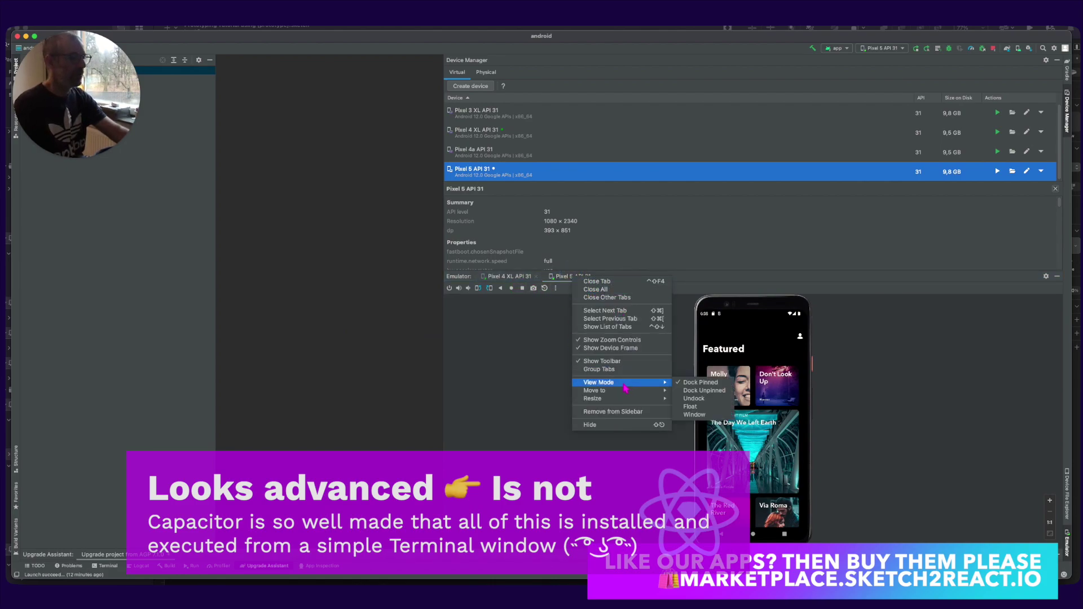
pyautogui.click(688, 399)
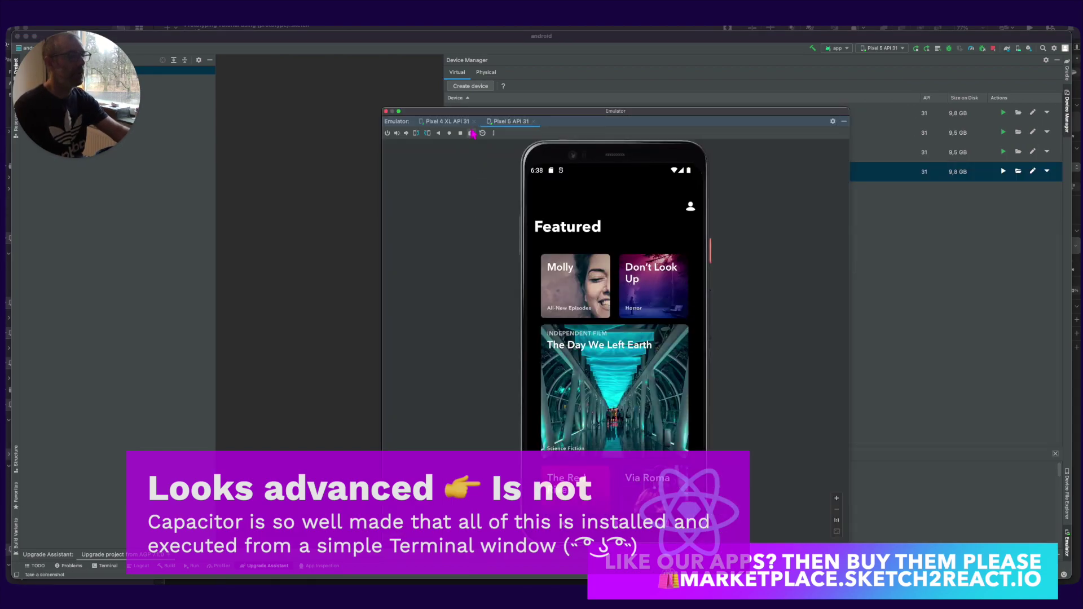
pyautogui.click(435, 123)
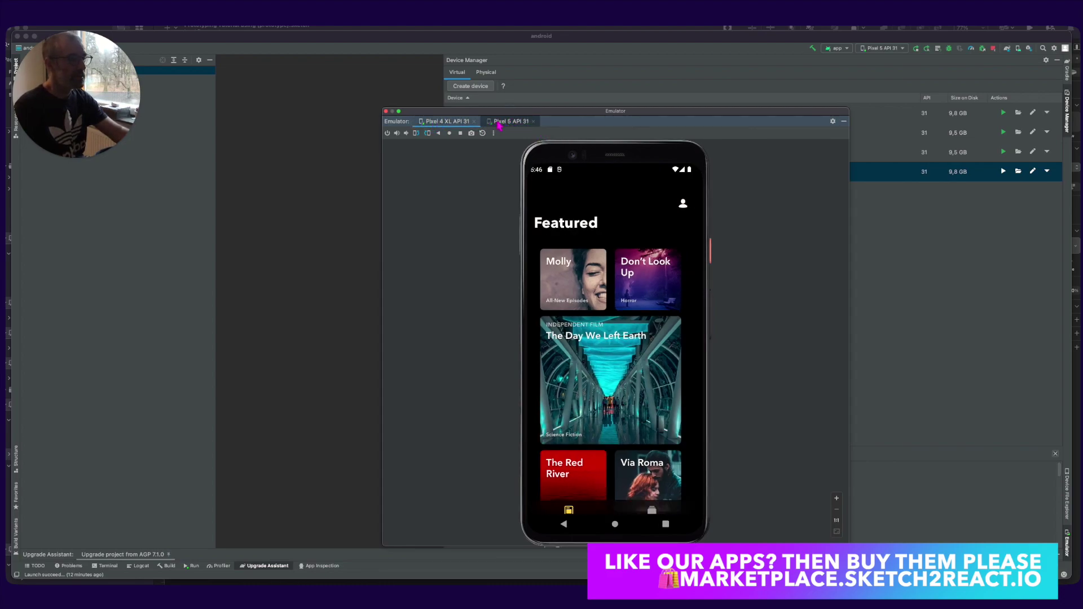
# Switch to QuickTime Player and replay the app's screen recording from the beginning
pyautogui.press('super+Tab')
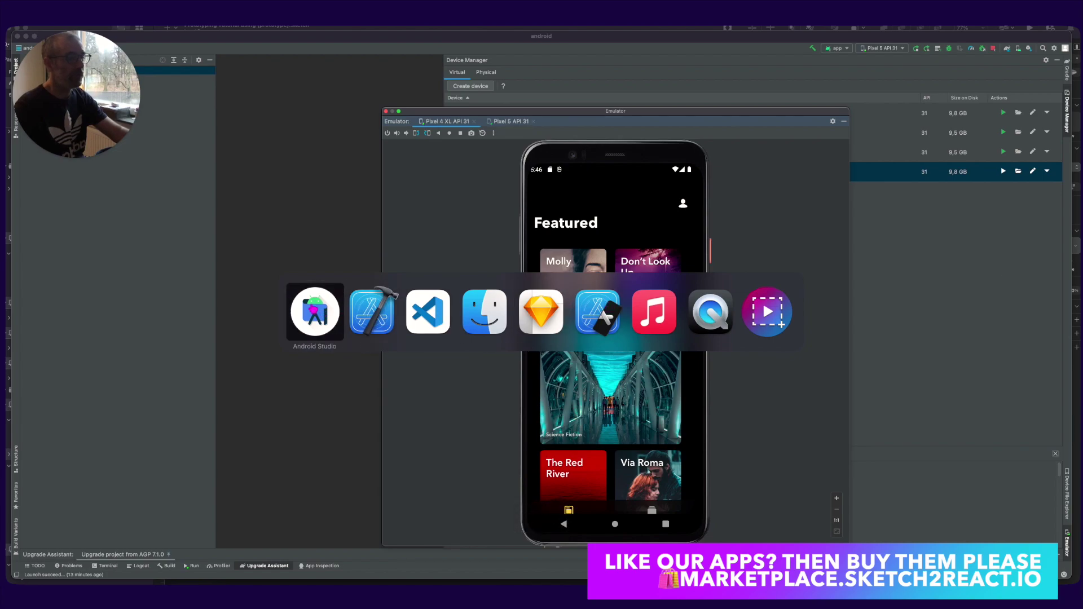
pyautogui.press('super+Tab')
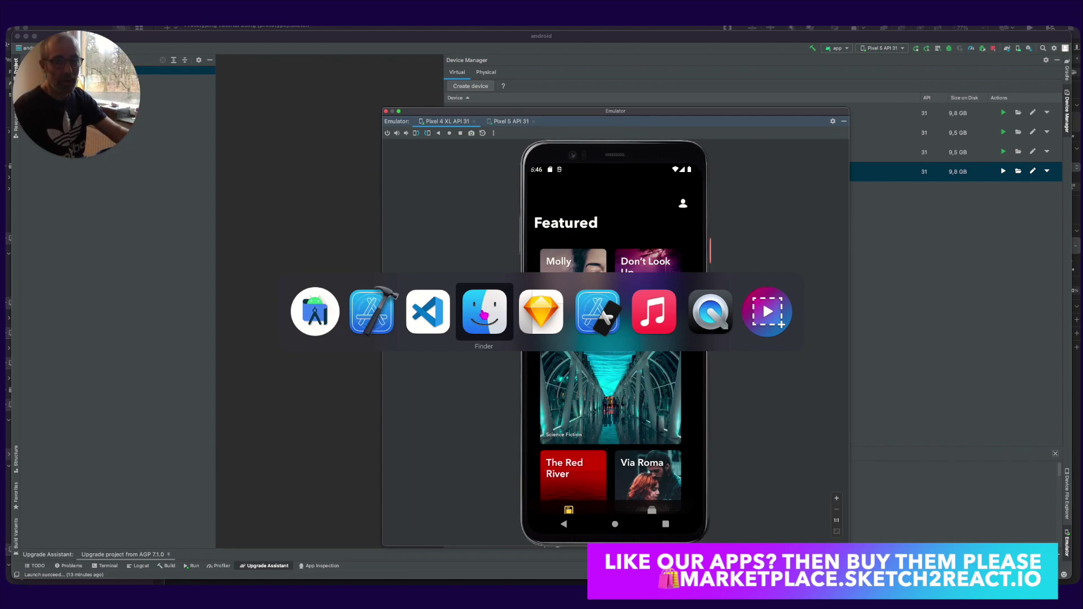
pyautogui.click(710, 312)
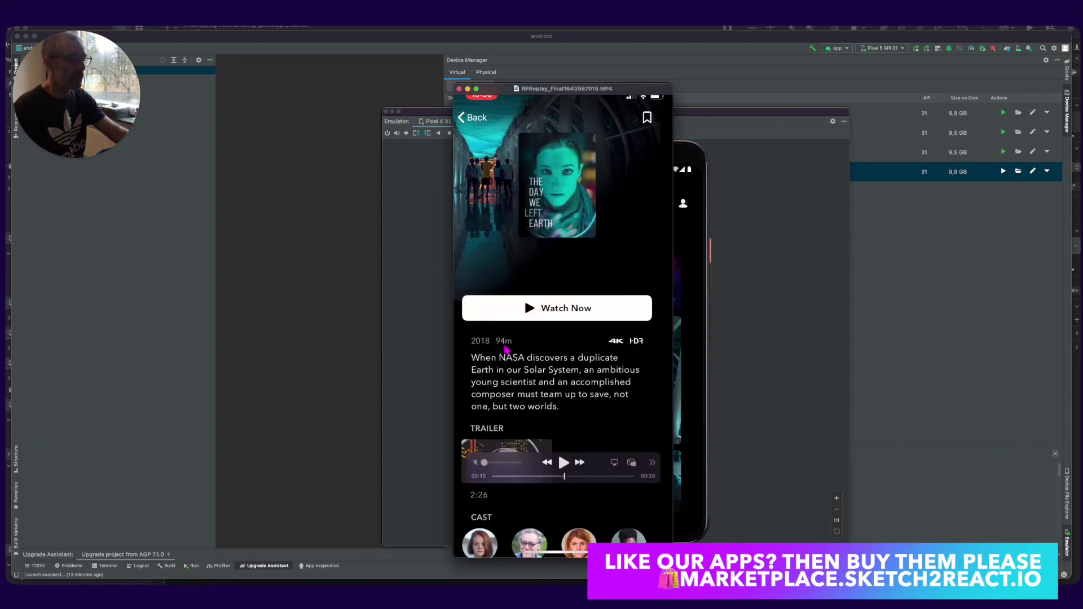
pyautogui.moveTo(561, 476); pyautogui.dragTo(479, 476)
pyautogui.click(564, 462)
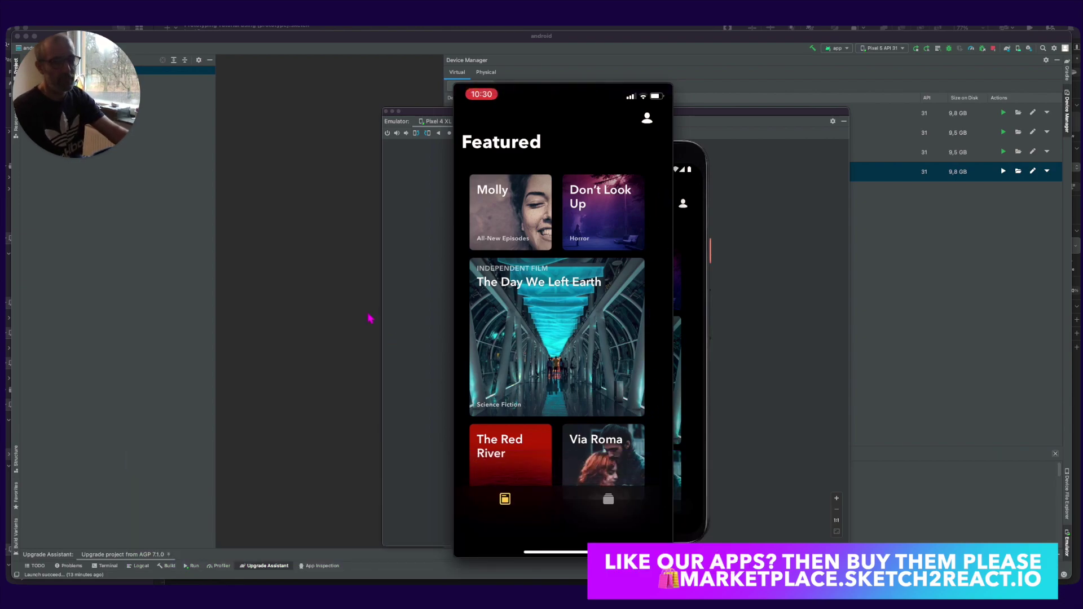
# Switch to the Simulator, scale the iPhone 13 device to fit the screen and reposition its window
pyautogui.press('super+Tab')
pyautogui.press('super+shift+Tab')
pyautogui.press('super+shift+Tab')
pyautogui.press('super+shift+Tab')
pyautogui.press('super+shift+Tab')
pyautogui.press('super+Tab')
pyautogui.press('super+Tab')
pyautogui.press('super+Tab')
pyautogui.press('super+Tab')
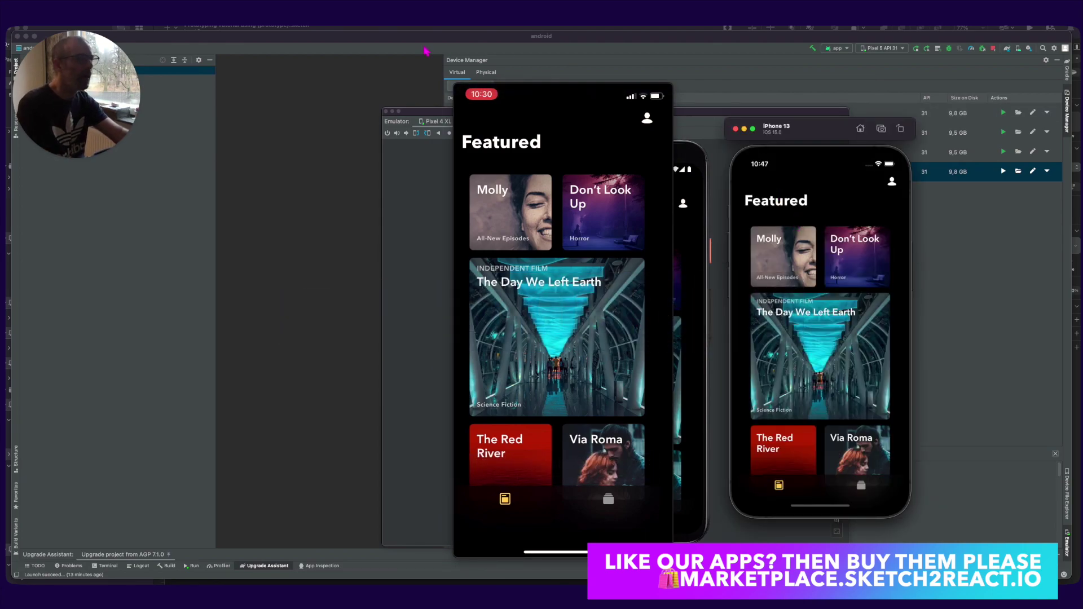
pyautogui.click(141, 8)
pyautogui.moveTo(168, 8)
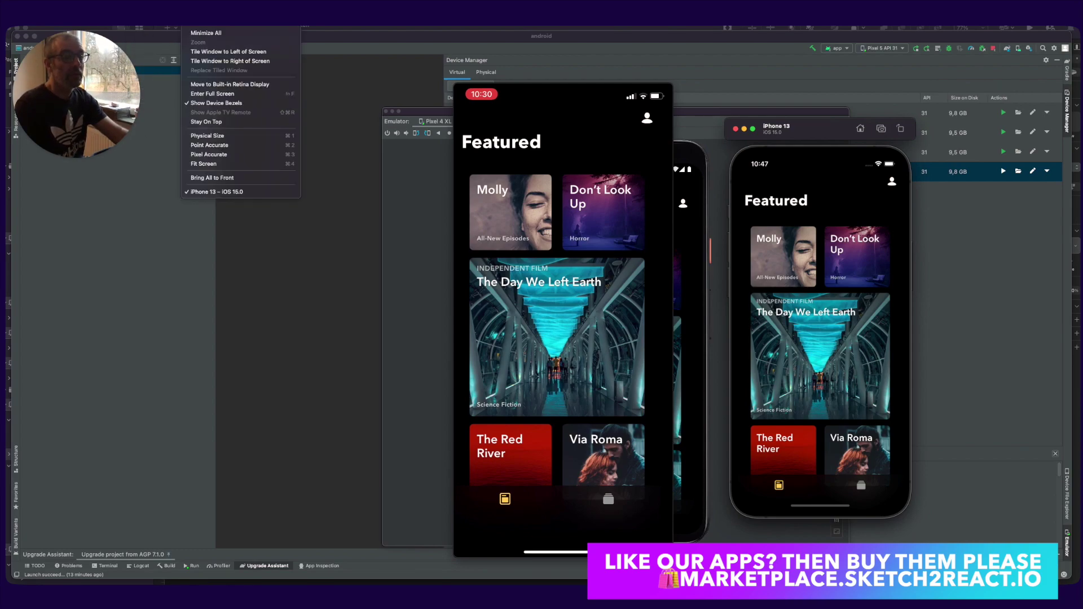
pyautogui.click(229, 165)
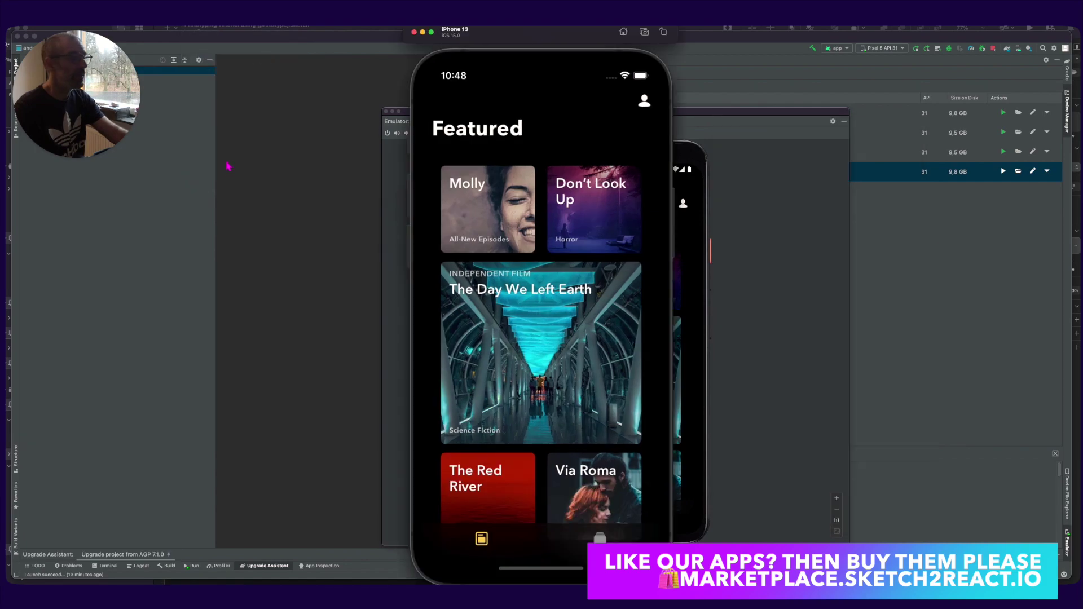
pyautogui.moveTo(526, 47); pyautogui.dragTo(477, 42)
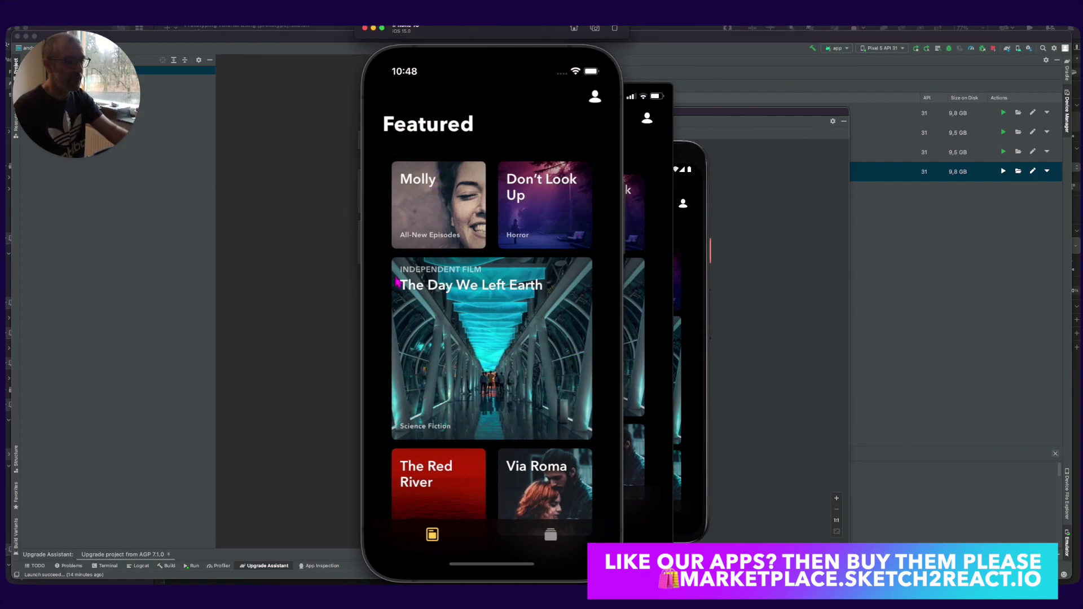
# Switch to Sketch, select the Start artboard to inspect its device preset and size, and clear the selection
pyautogui.press('super+Tab')
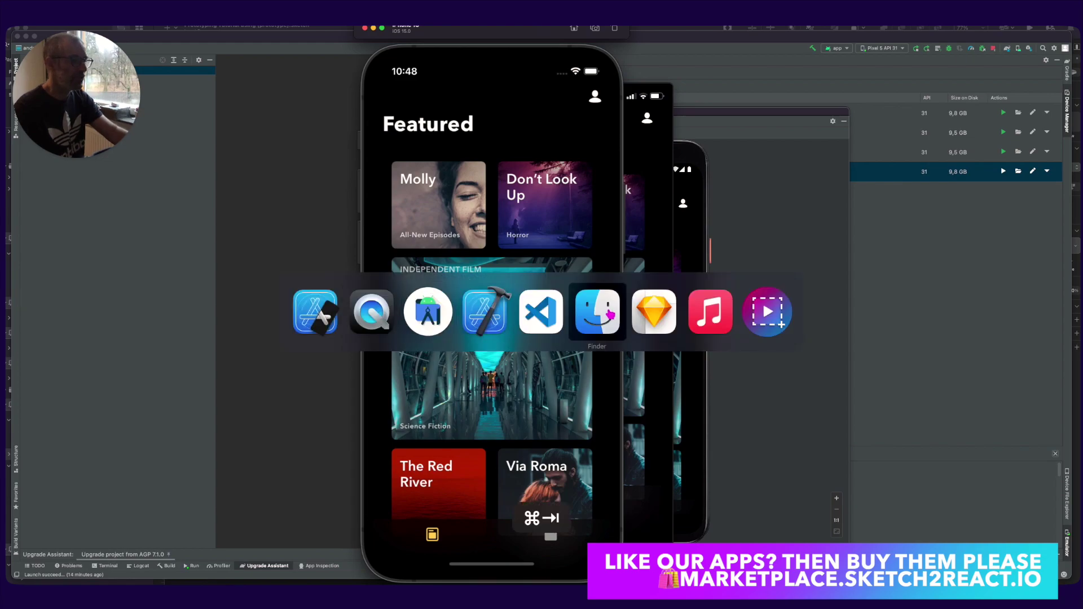
pyautogui.click(655, 312)
pyautogui.click(352, 140)
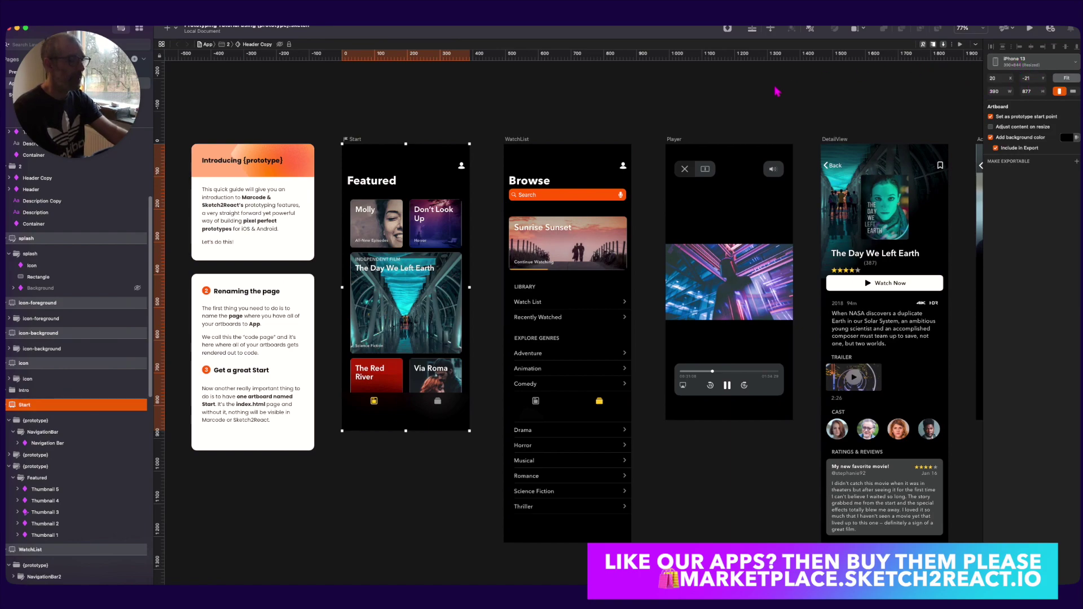
pyautogui.click(577, 131)
pyautogui.press('super+Tab')
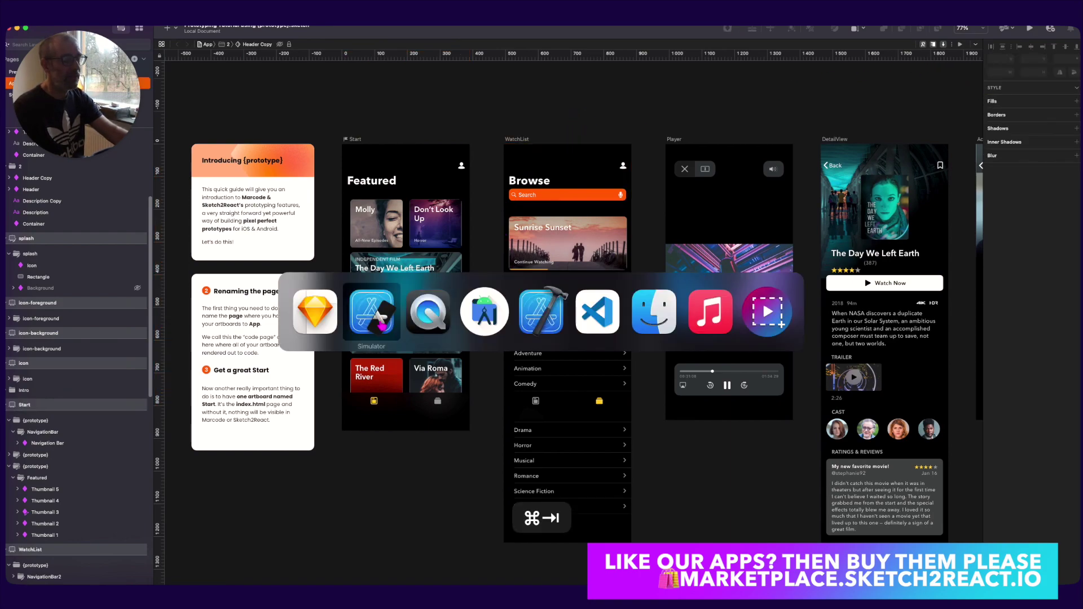
pyautogui.press('super+Tab')
pyautogui.press('super+Tab')
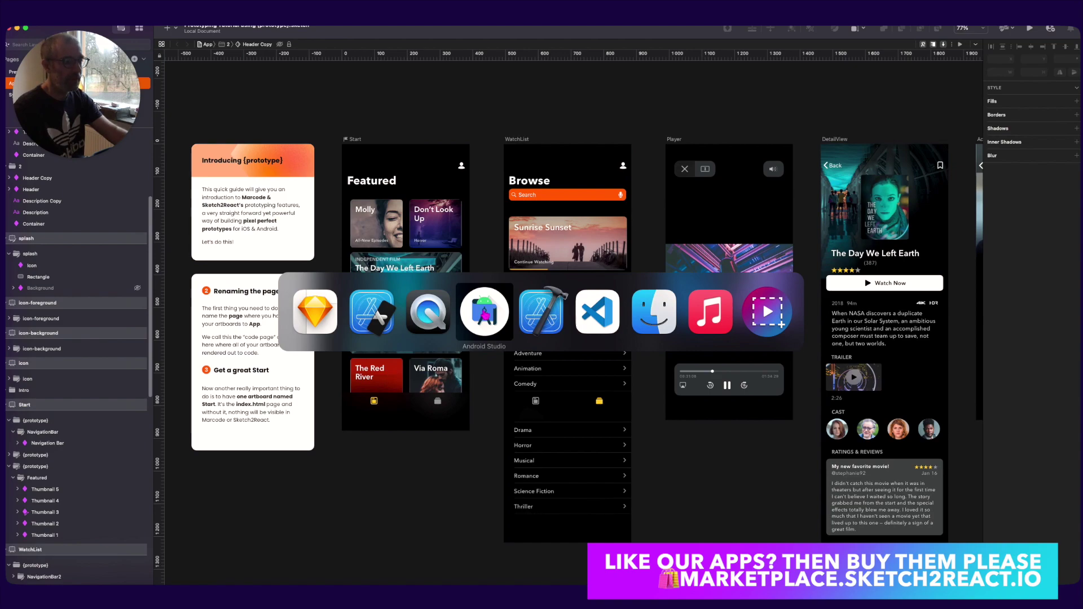
pyautogui.click(294, 307)
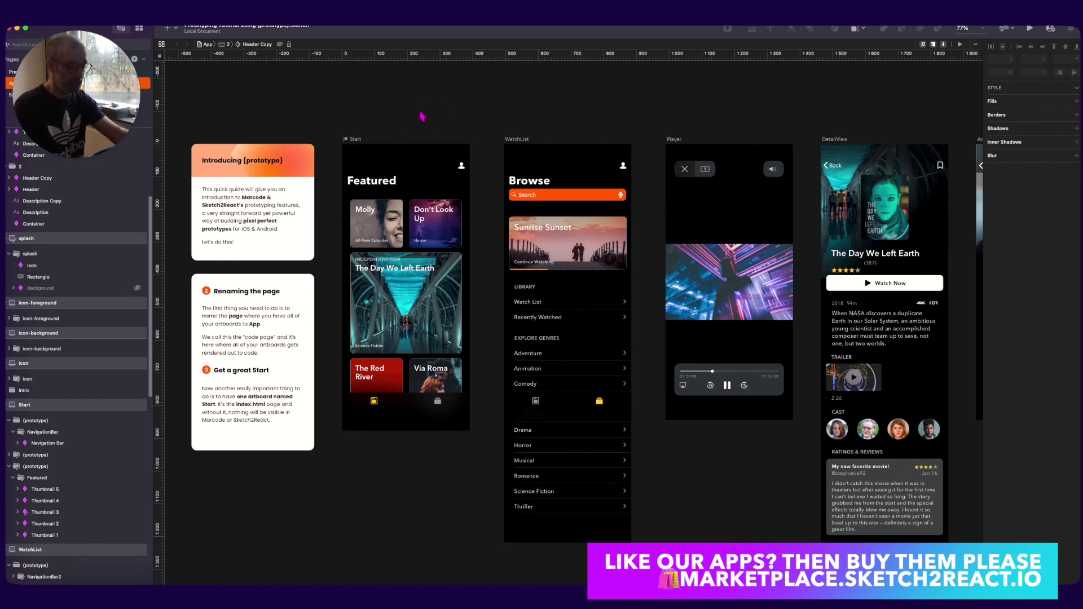
# Examine the Android Devices artboard presets and compare them with the Start artboard's size, without creating an artboard
pyautogui.press('a')
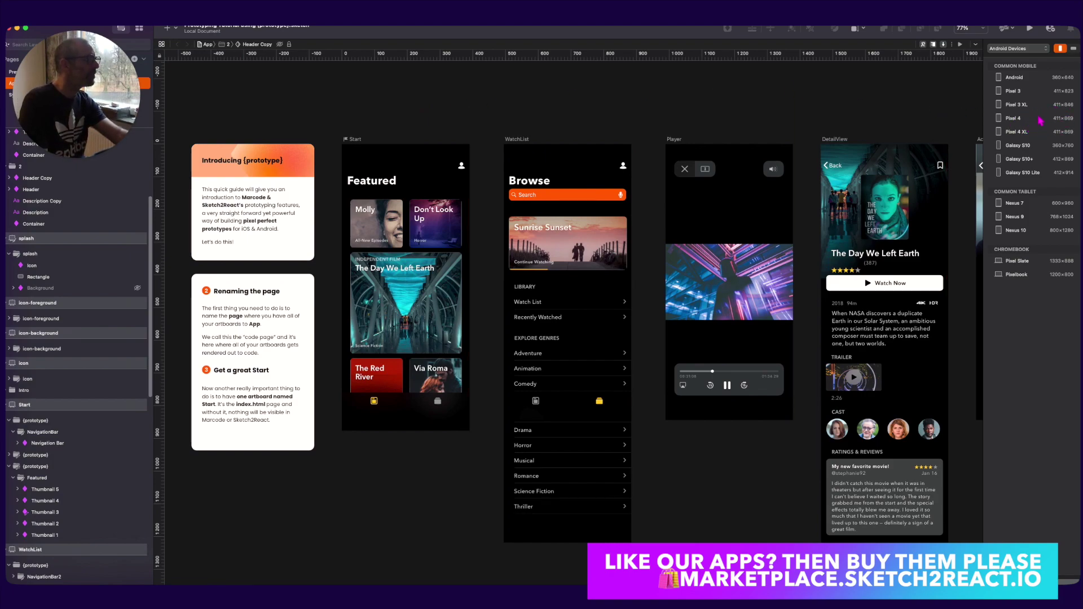
pyautogui.press('Escape')
pyautogui.click(361, 141)
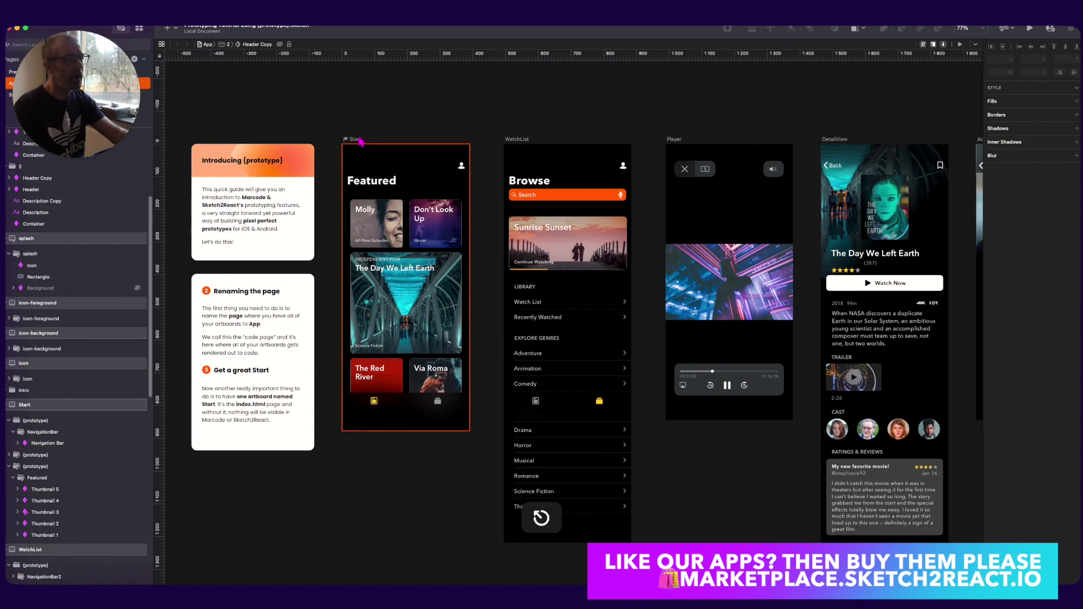
pyautogui.click(361, 141)
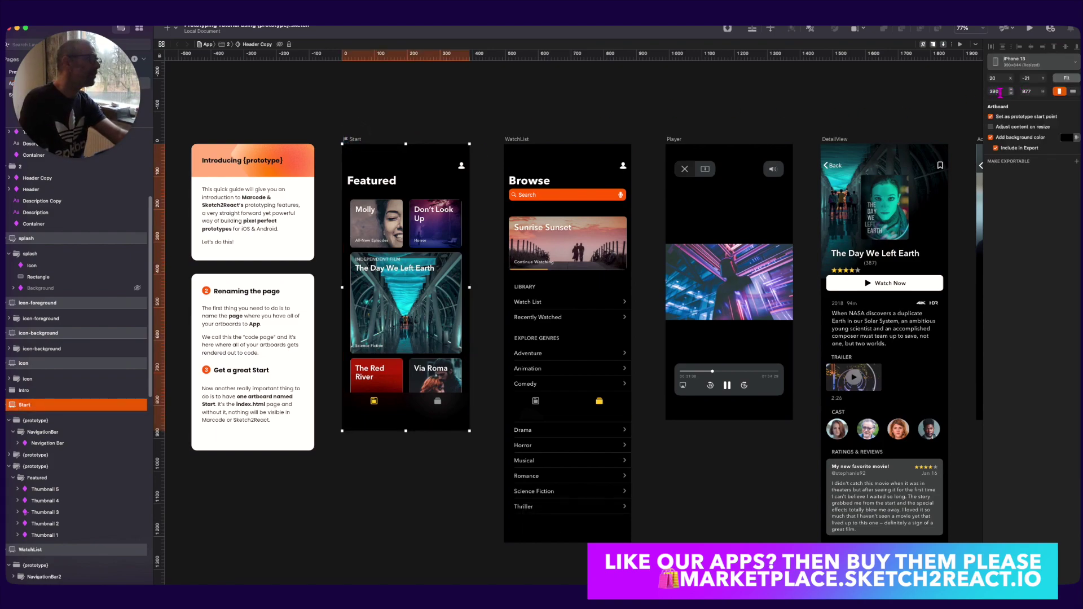
pyautogui.click(528, 101)
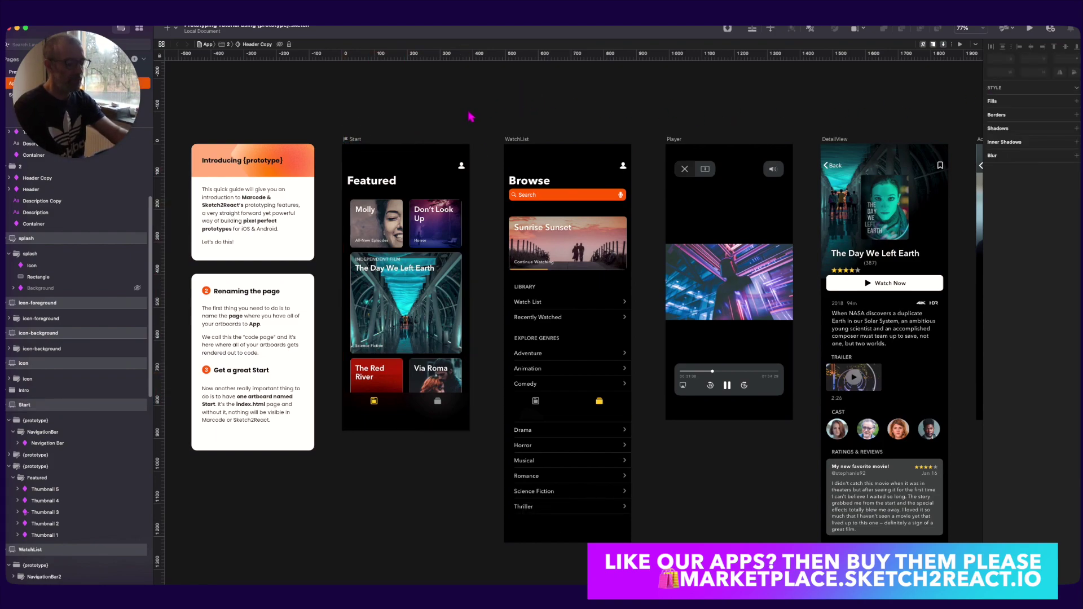
pyautogui.press('a')
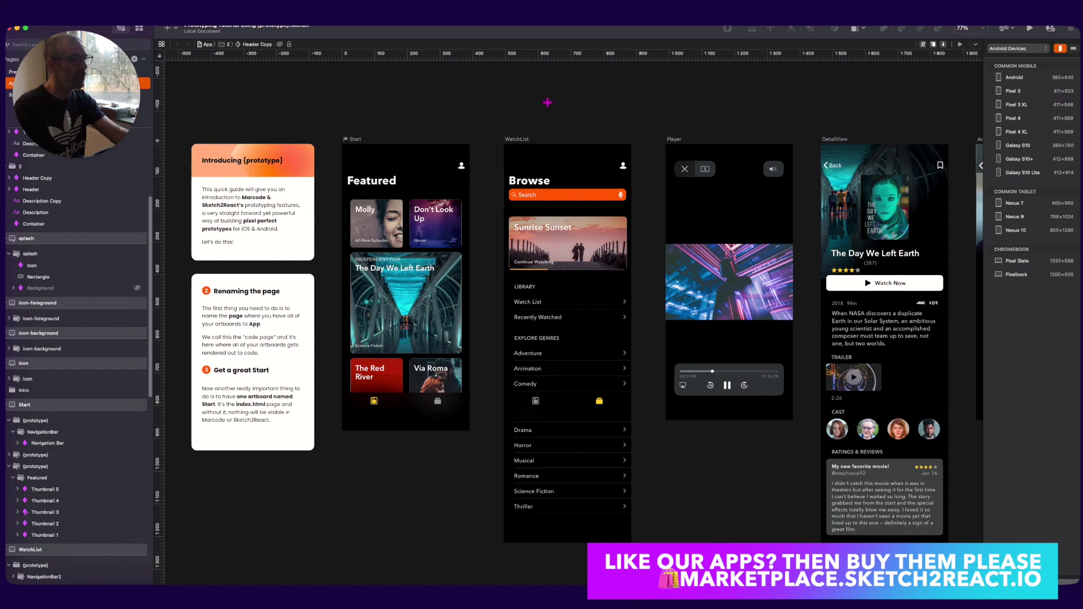
pyautogui.press('Escape')
# Switch to Android Studio and reposition the floating Emulator window showing the Pixel 4 XL API 31 device
pyautogui.press('super+Tab')
pyautogui.press('super+Tab')
pyautogui.press('super+Tab')
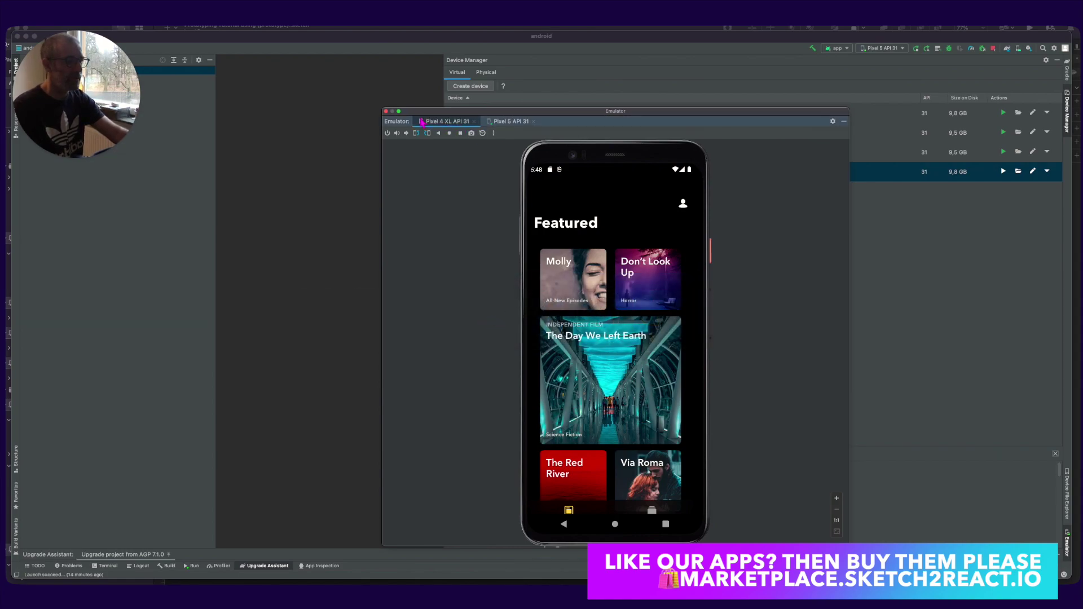
pyautogui.moveTo(421, 123); pyautogui.dragTo(396, 110)
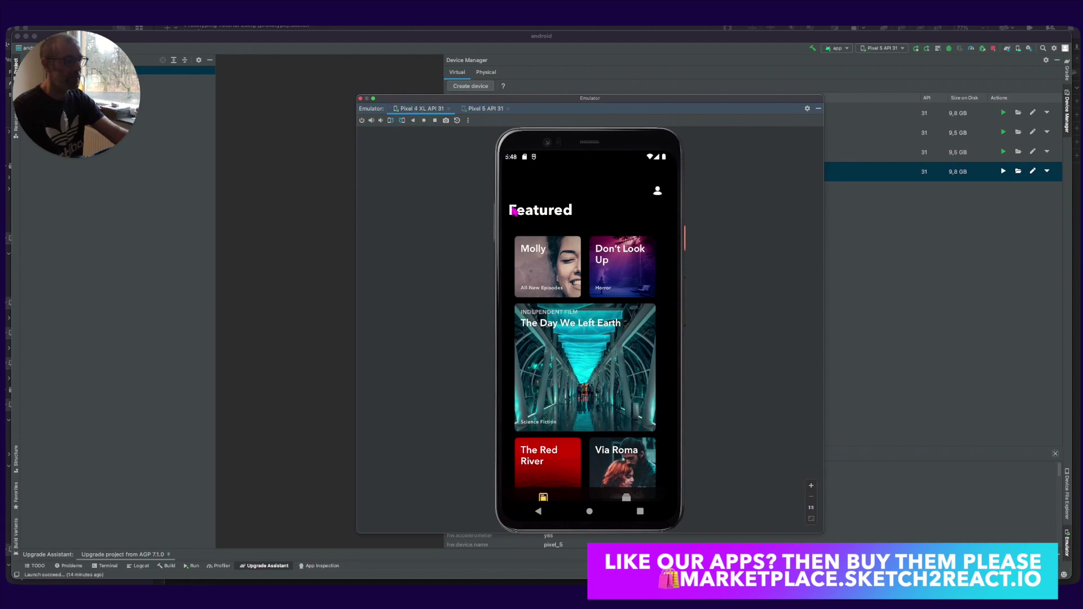
# Switch through Sketch to the Simulator to view the iPhone 13 Featured screen, and return to the Android Studio emulator to compare
pyautogui.press('super+Tab')
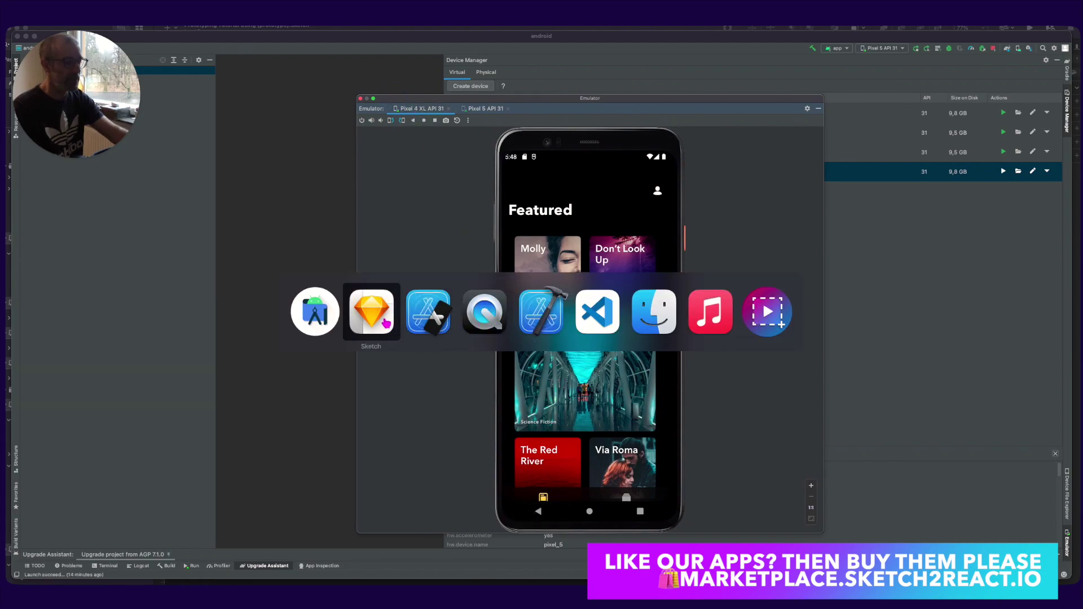
pyautogui.press('super+Tab')
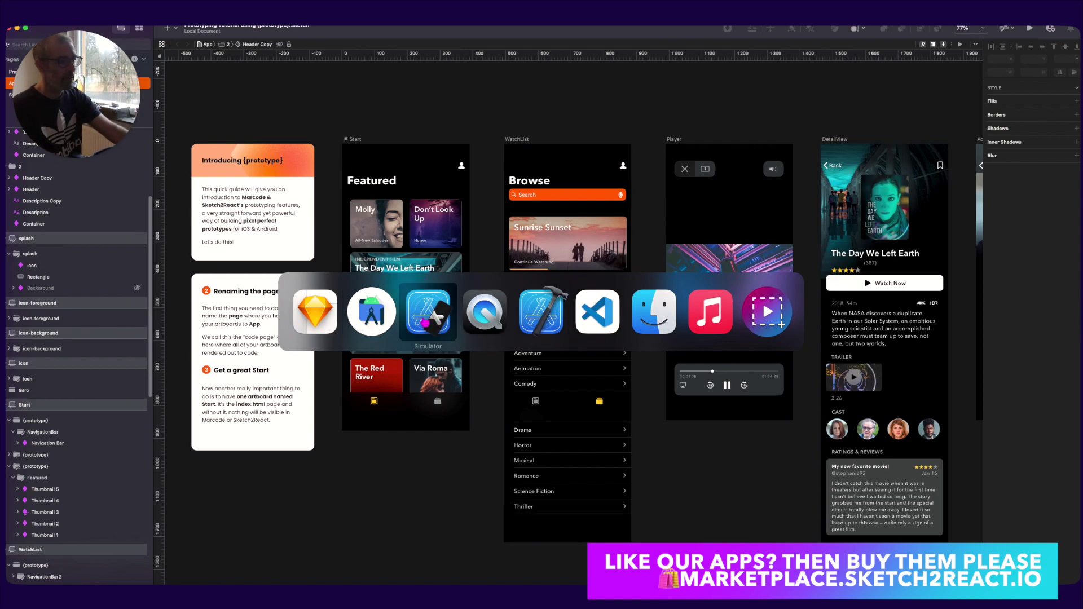
pyautogui.click(432, 325)
pyautogui.scroll(-2, 483, 305)
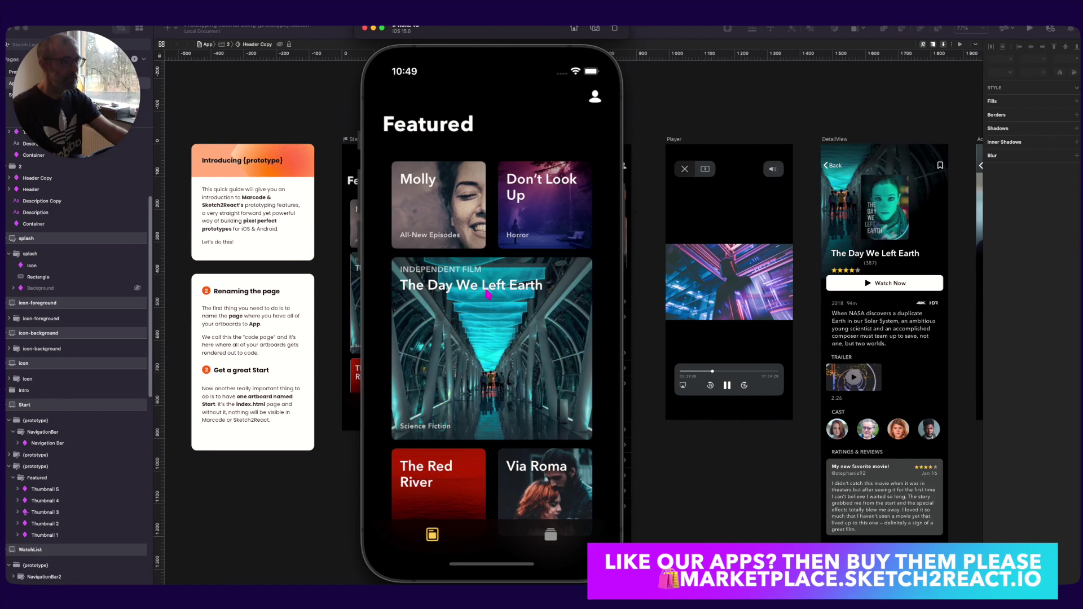
pyautogui.press('super+Tab')
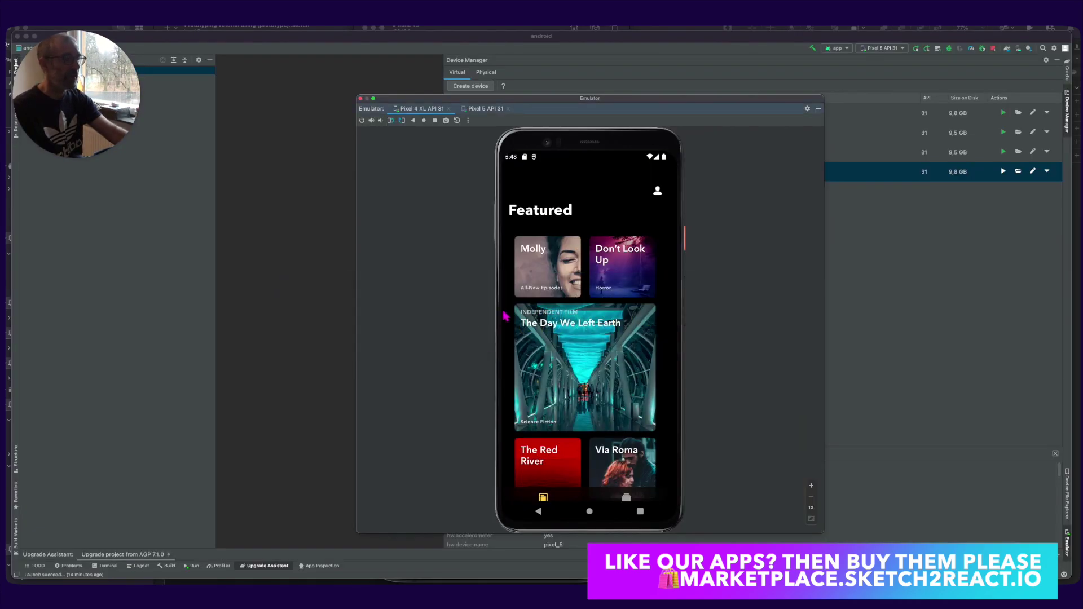
# Scroll the Featured screen in the Android emulator and use the app's tab bar to return from Browse to Featured
pyautogui.scroll(-2, 569, 307)
pyautogui.scroll(2, 590, 337)
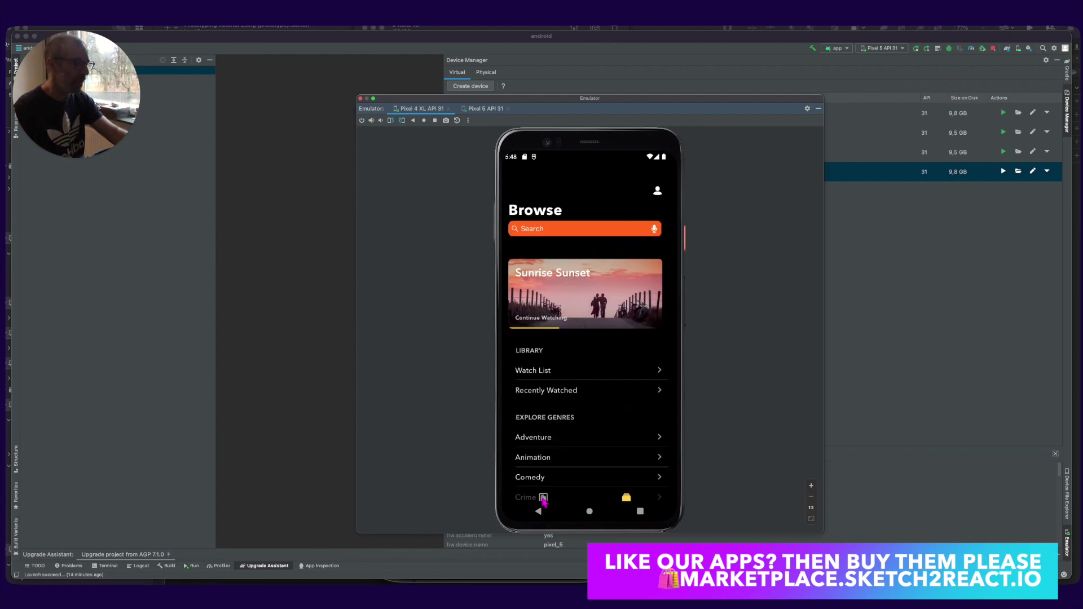
pyautogui.click(544, 498)
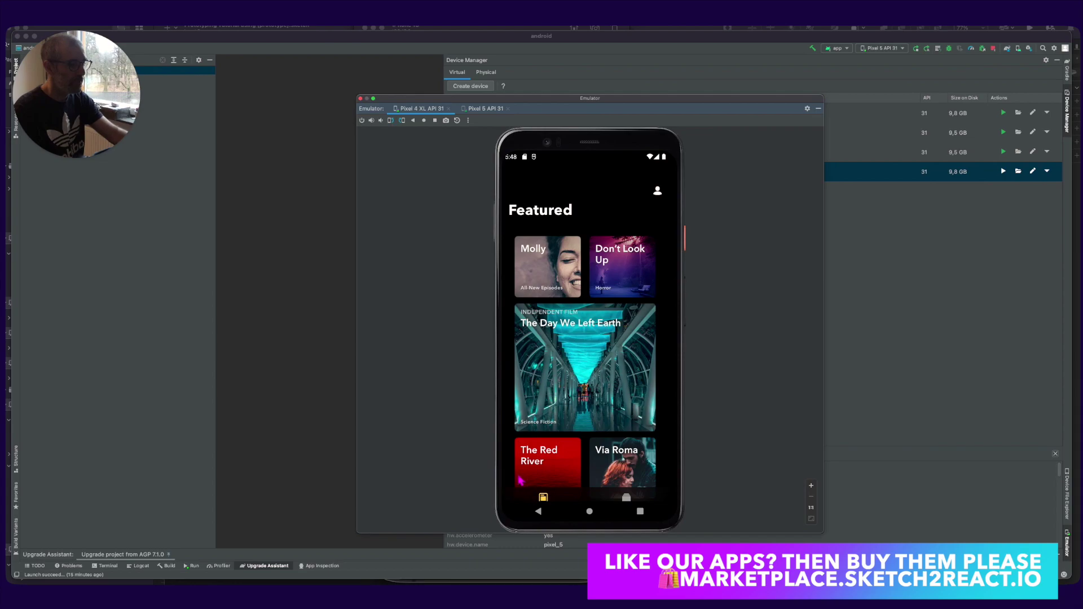
# Switch to Sketch and select the {prototype} group that holds the tab bar on the Start artboard
pyautogui.press('super')
pyautogui.press('super+Tab')
pyautogui.press('super+Tab')
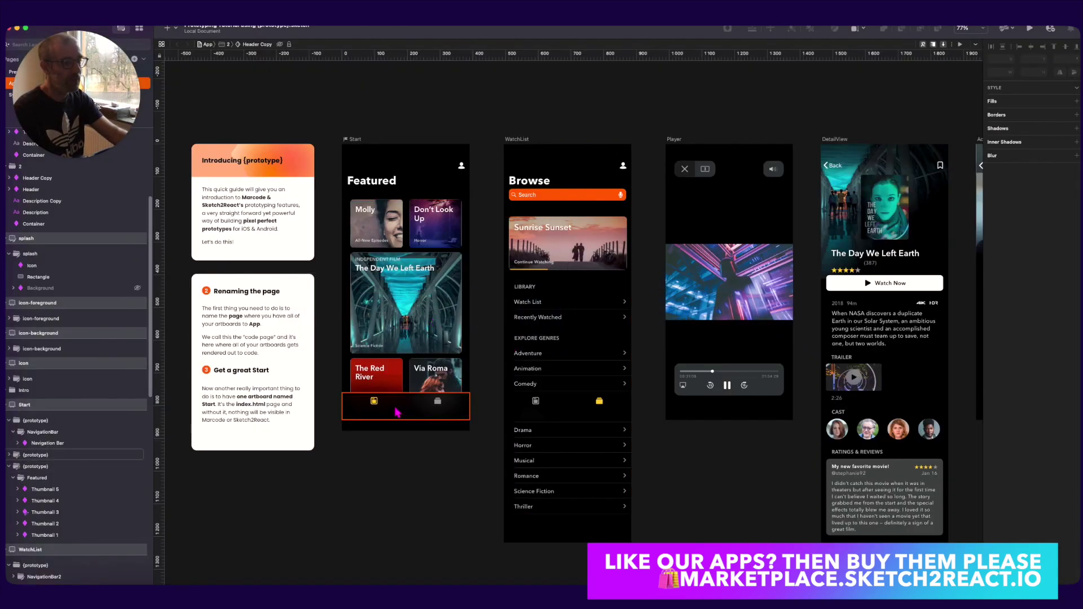
pyautogui.click(396, 412)
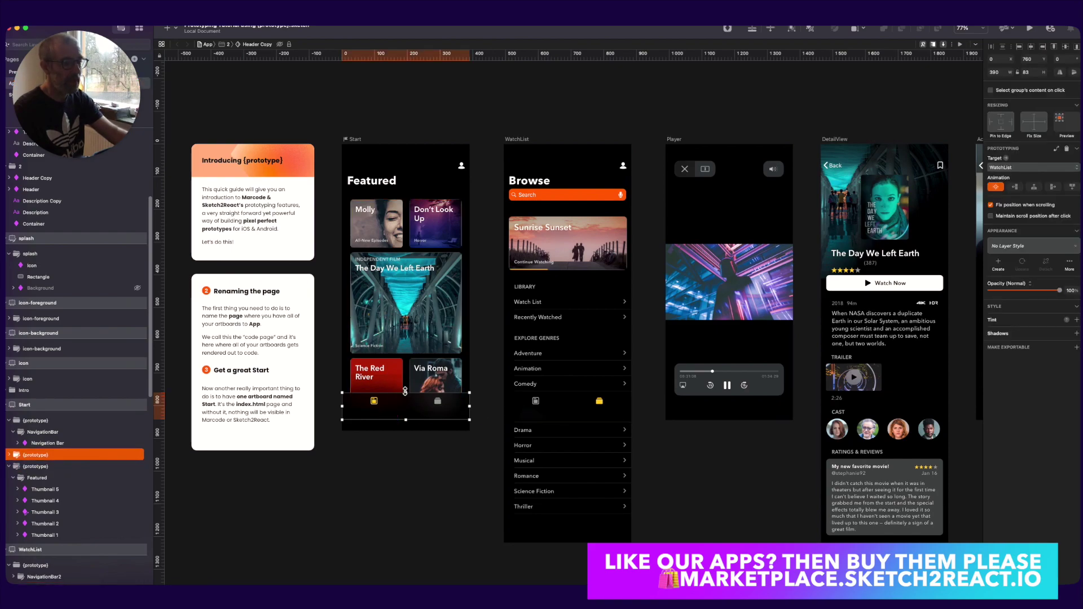
pyautogui.press('super')
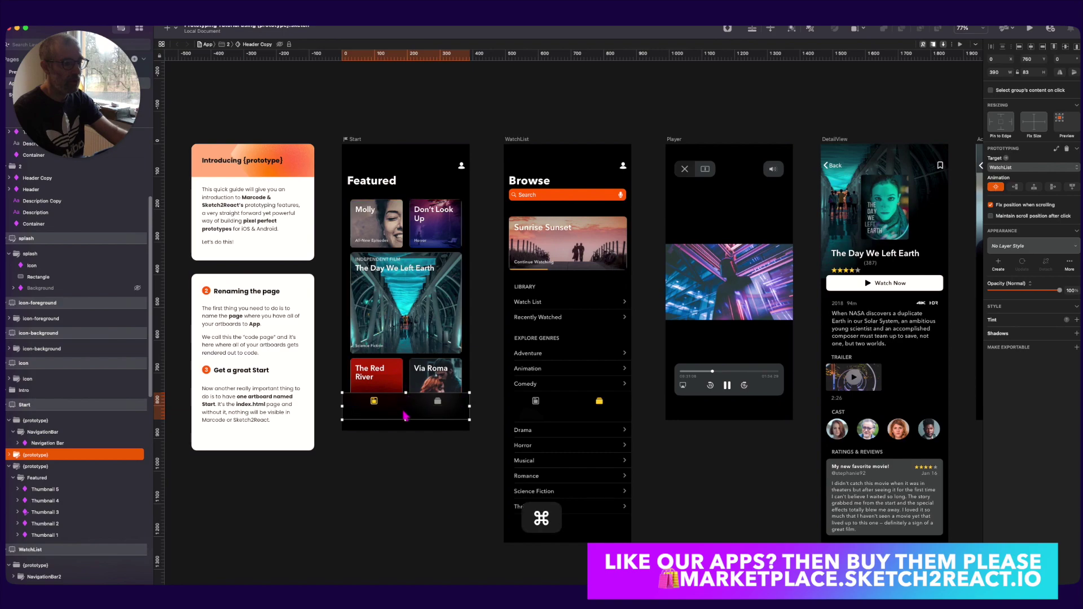
# Try enlarging the Tab Bar symbol inside the Start artboard's TabBar group upward to a height of 111, and undo the resize
pyautogui.click(9, 455)
pyautogui.click(38, 478)
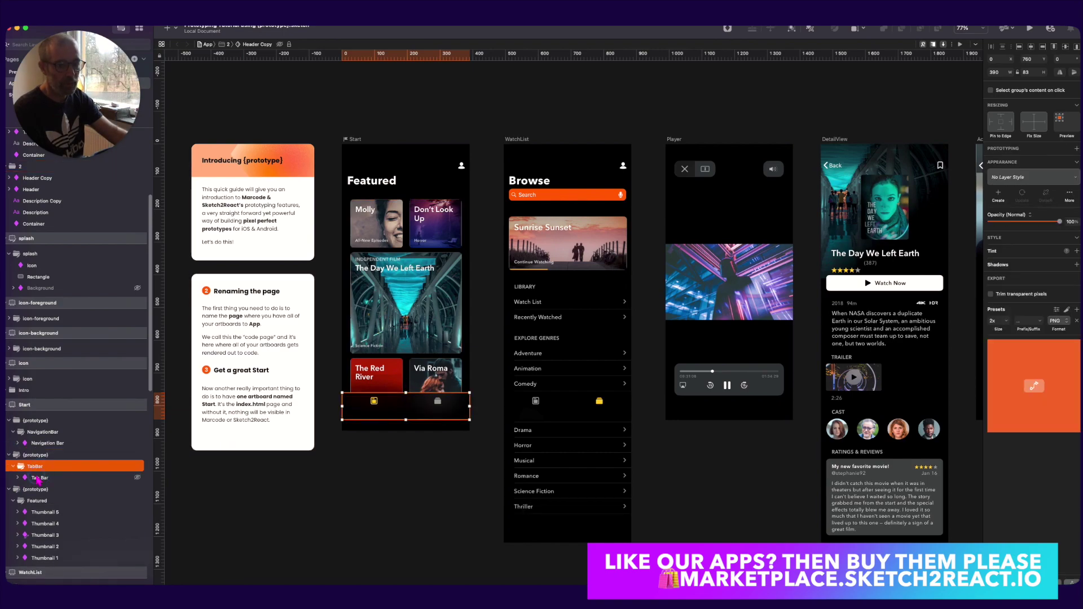
pyautogui.moveTo(405, 392); pyautogui.dragTo(406, 382)
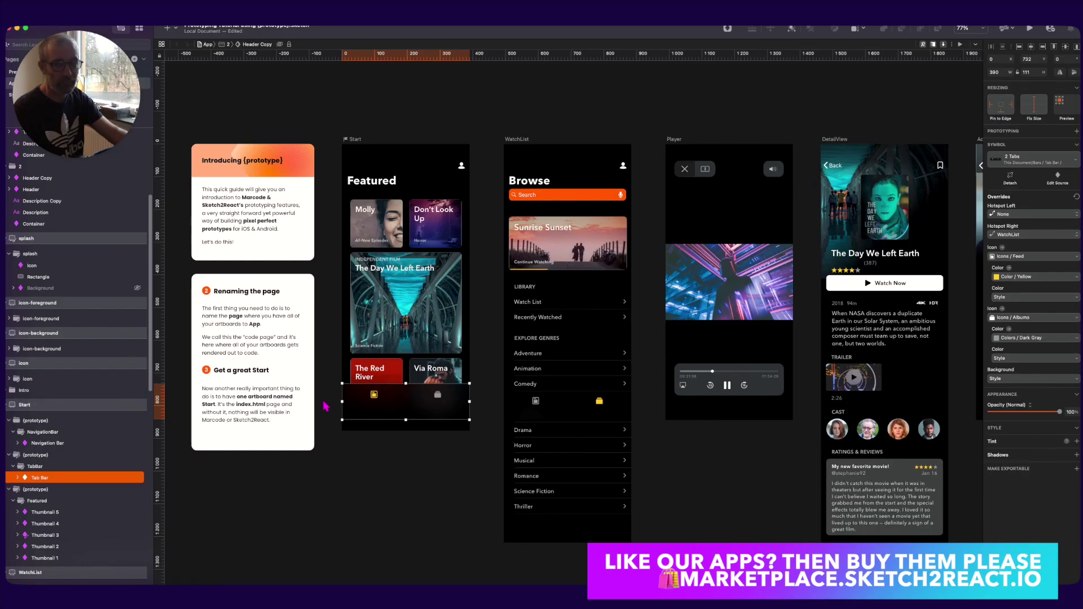
pyautogui.press('super+z')
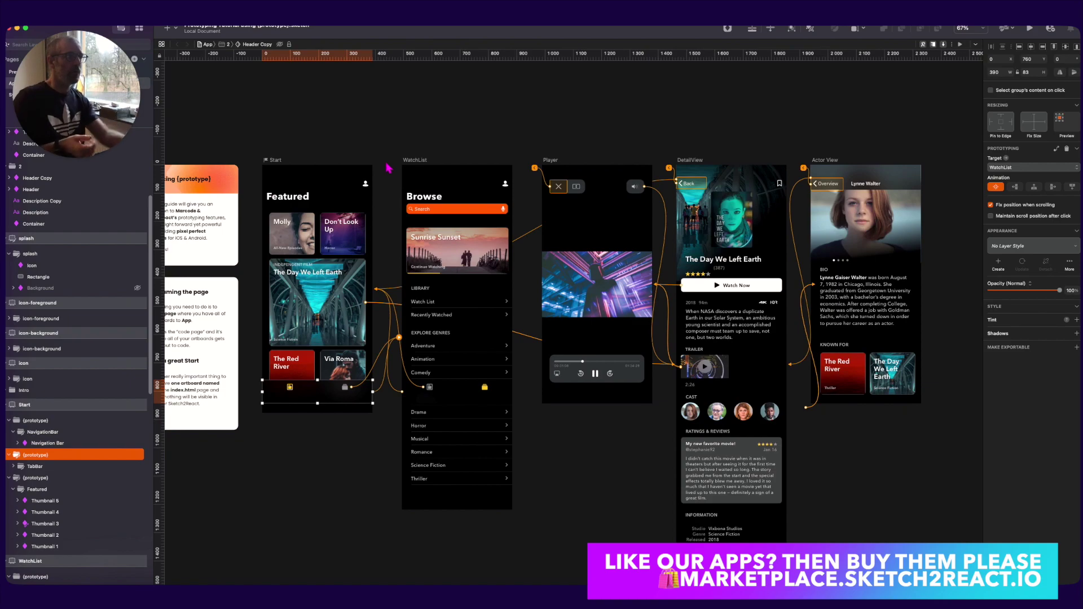